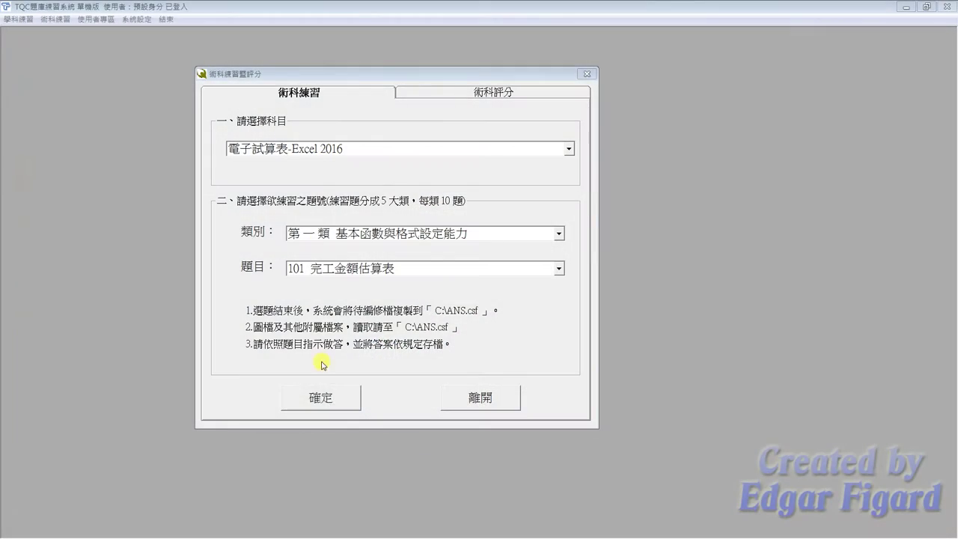
# - Confirm the TQC practice prompts and open EXD01.ods from the EX01 folder
pyautogui.click(323, 405)
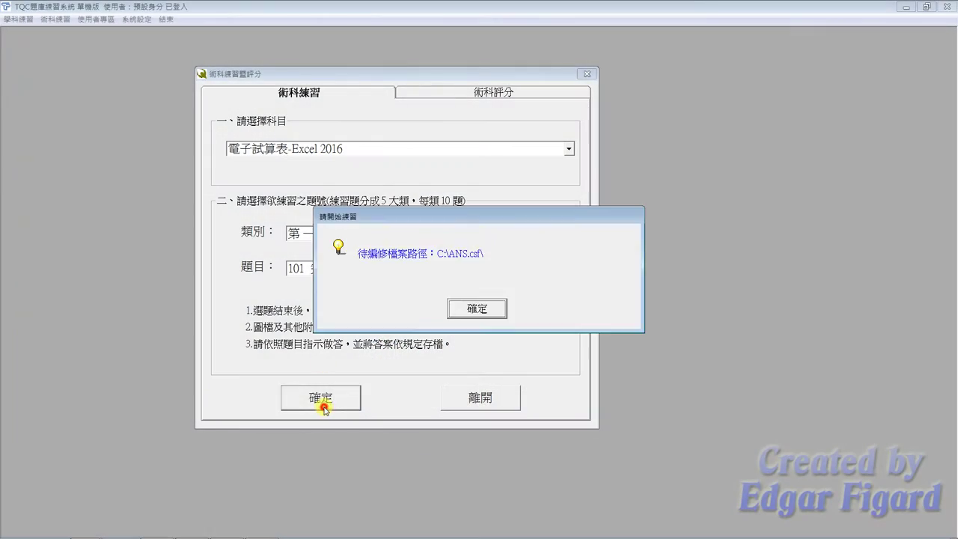
pyautogui.click(477, 308)
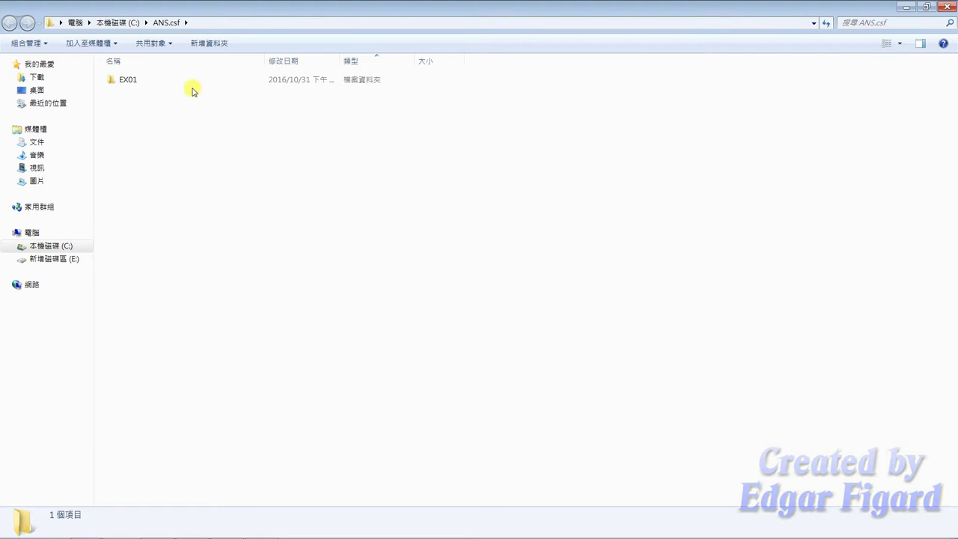
pyautogui.click(190, 81)
pyautogui.doubleClick(190, 81)
pyautogui.doubleClick(184, 79)
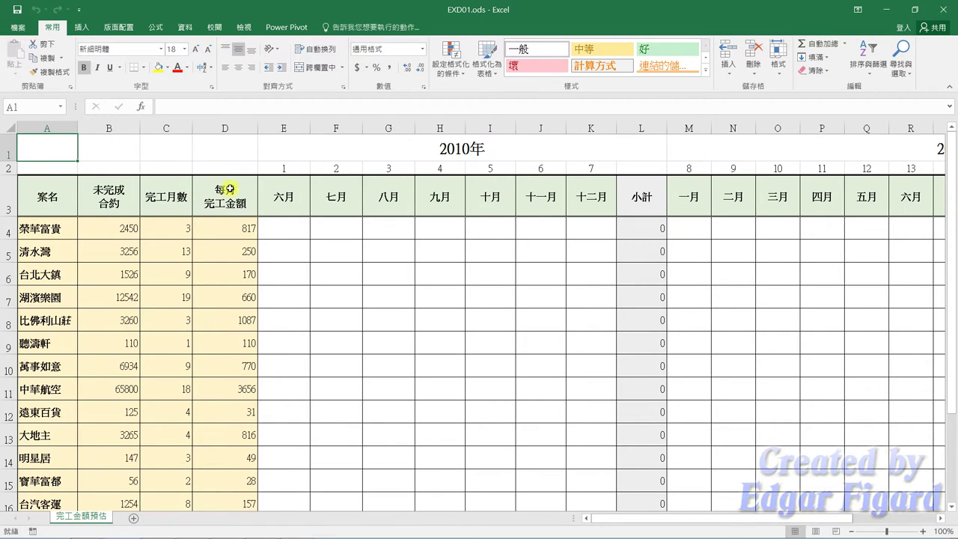
# - Name the month-number range E2:X2 as 月份 using the Name Box
pyautogui.click(286, 166)
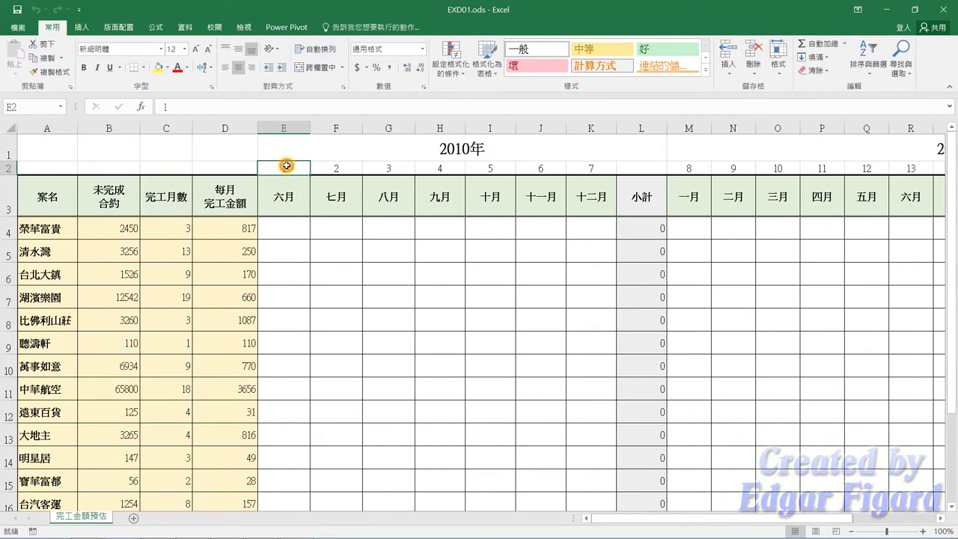
pyautogui.moveTo(288, 170); pyautogui.dragTo(947, 168)
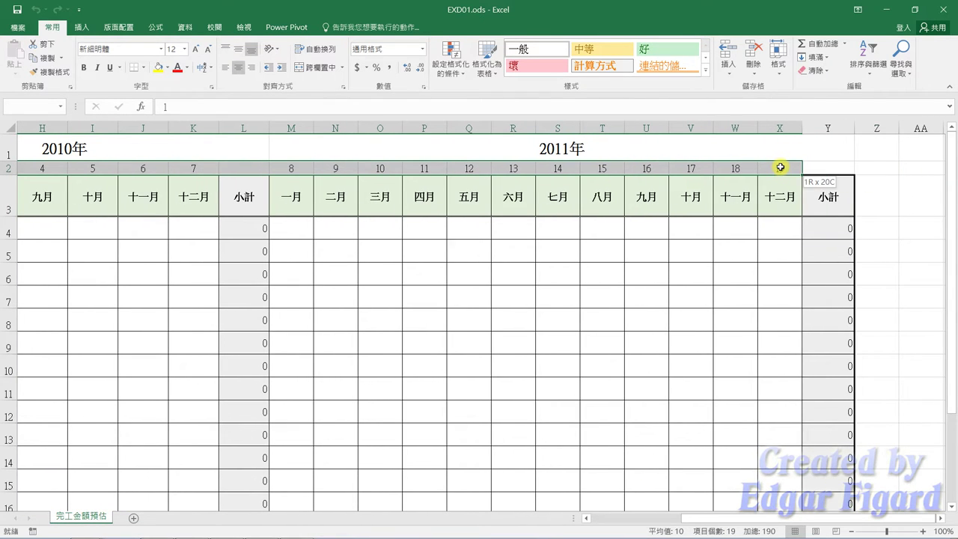
pyautogui.moveTo(947, 168); pyautogui.dragTo(782, 167)
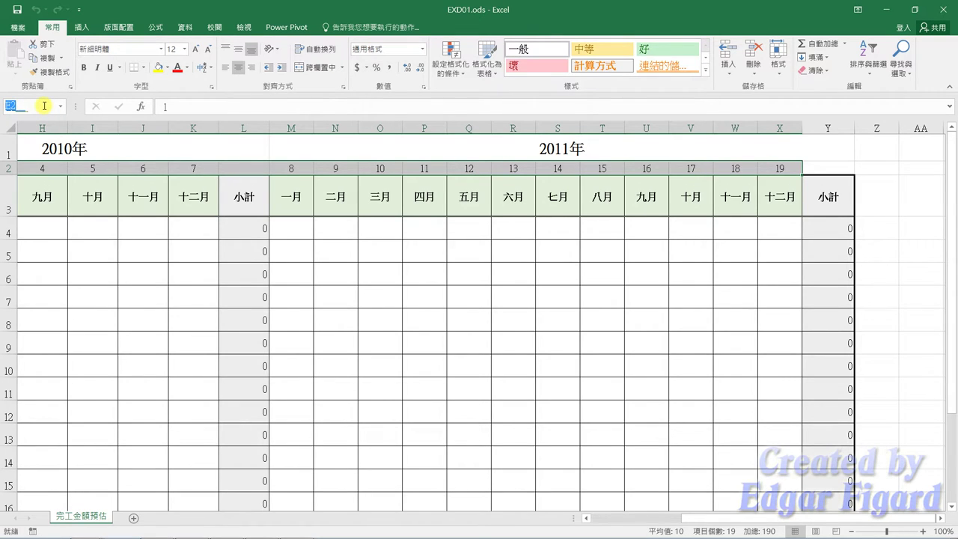
pyautogui.write('月份')
pyautogui.press('Return')
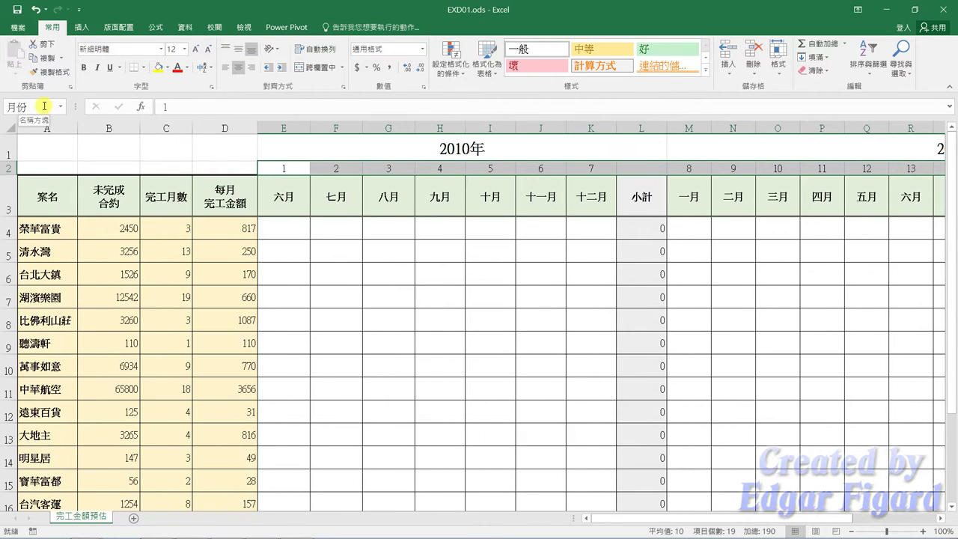
# - Select B3:D19, covering the 未完成合約 to monthly-amount columns with their header row
pyautogui.click(45, 105)
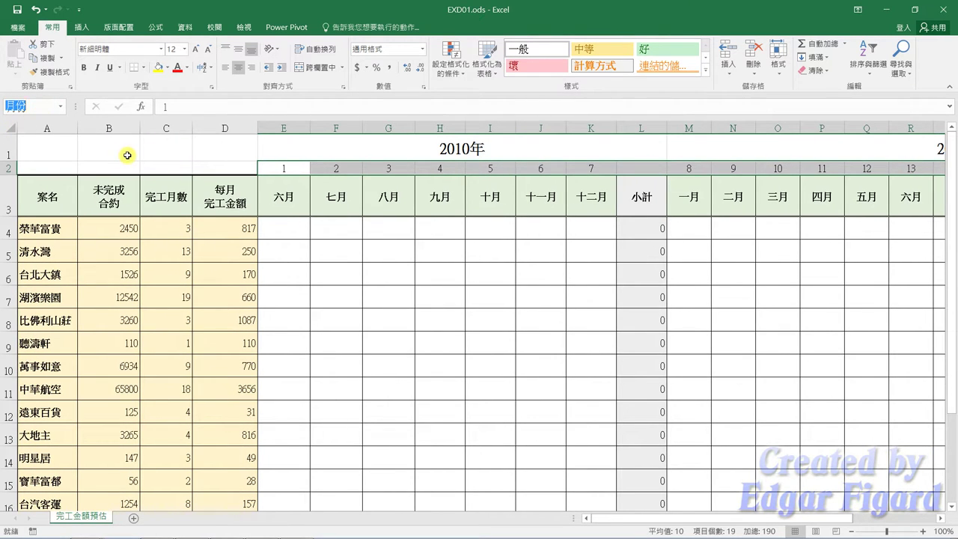
pyautogui.click(124, 193)
pyautogui.moveTo(114, 196); pyautogui.dragTo(197, 469)
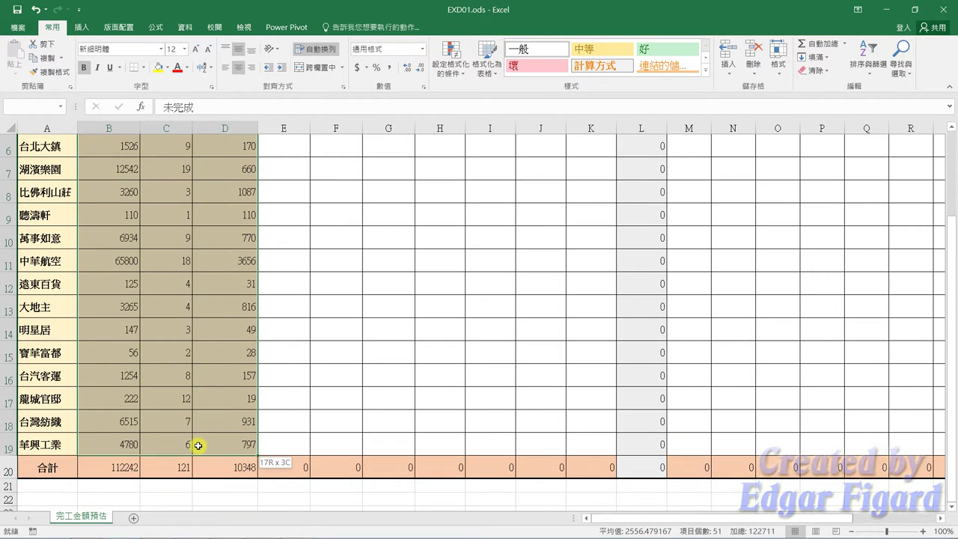
pyautogui.moveTo(198, 469); pyautogui.dragTo(197, 443)
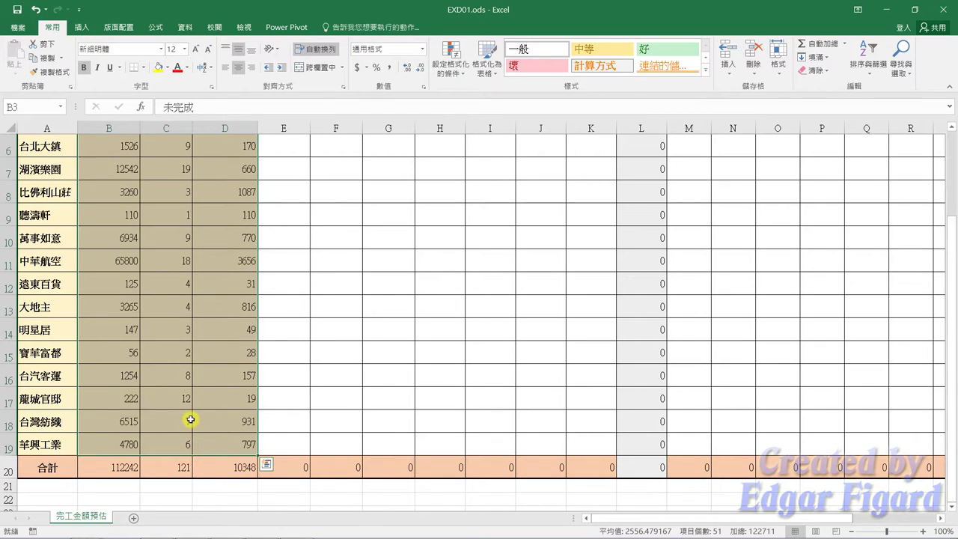
pyautogui.scroll(2, 171, 428)
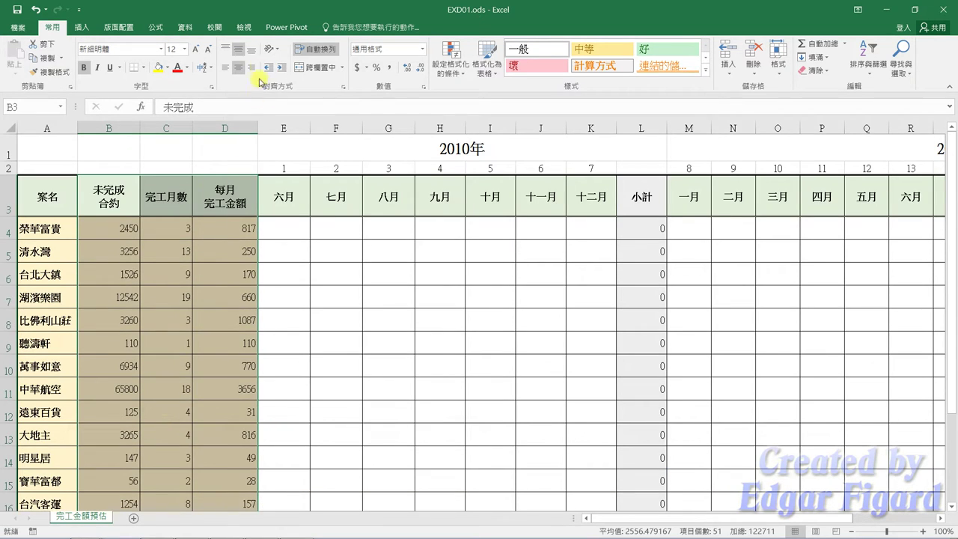
pyautogui.click(187, 28)
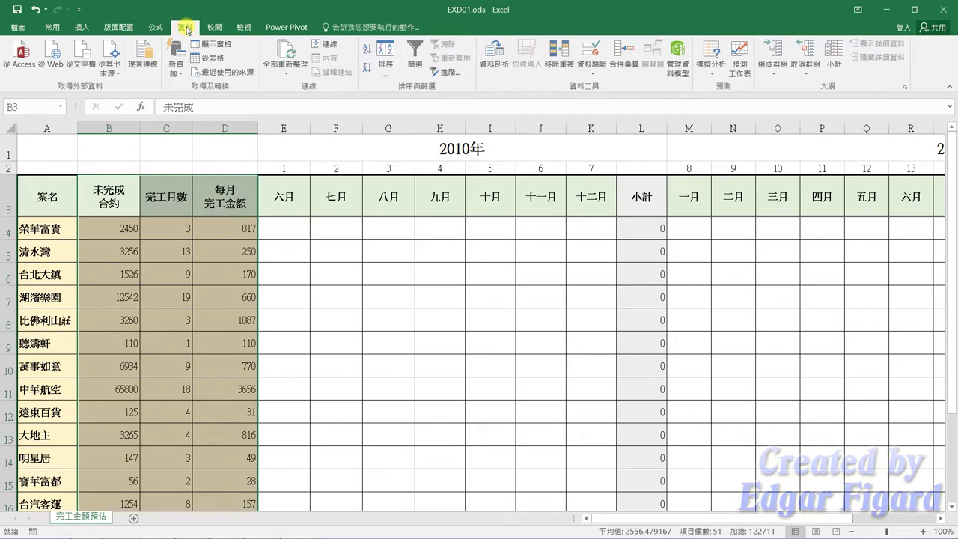
# - Create range names for columns B–D from their Top row header labels, then select E4
pyautogui.click(147, 28)
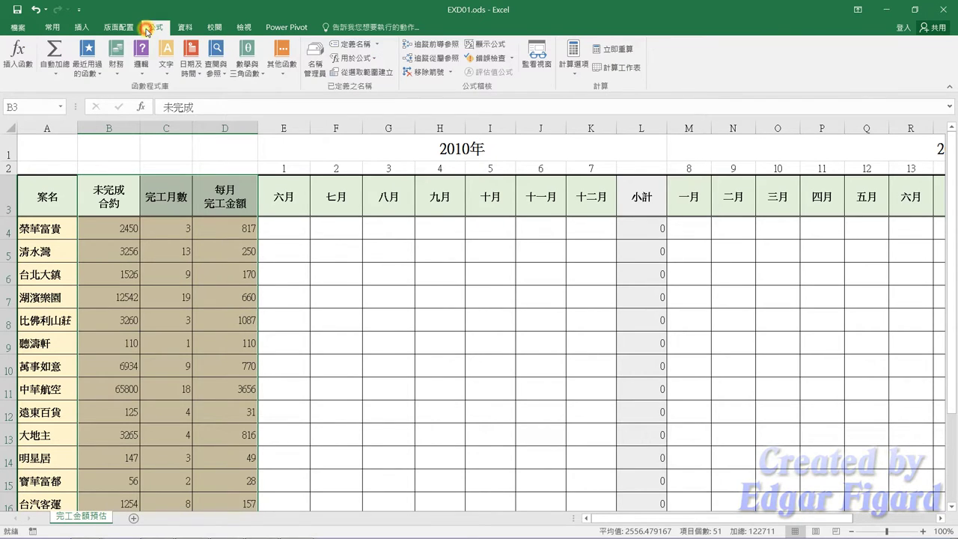
pyautogui.click(383, 75)
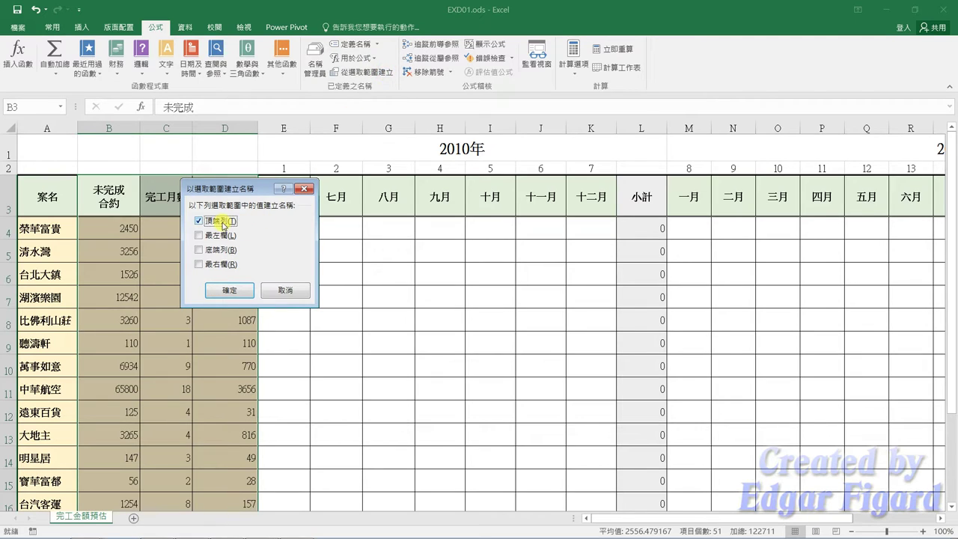
pyautogui.click(229, 288)
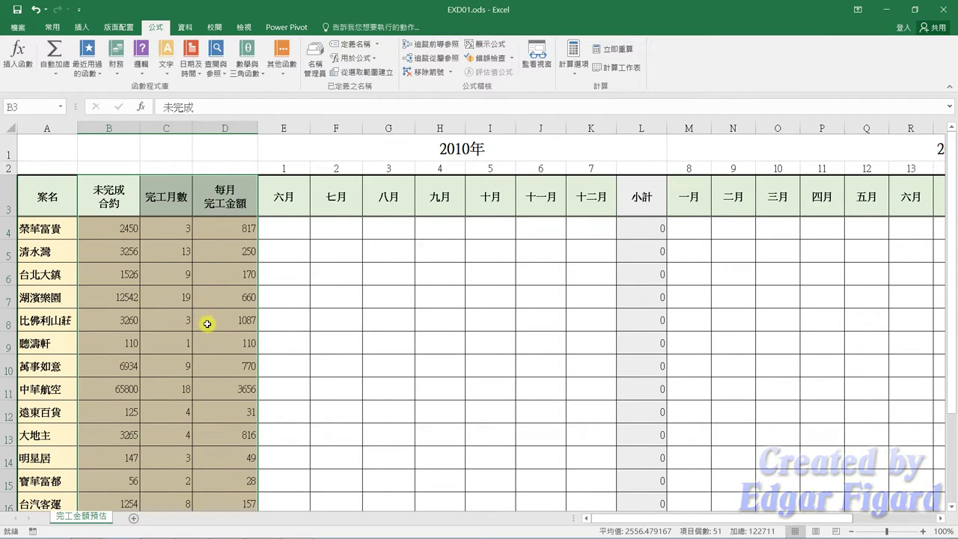
pyautogui.click(291, 224)
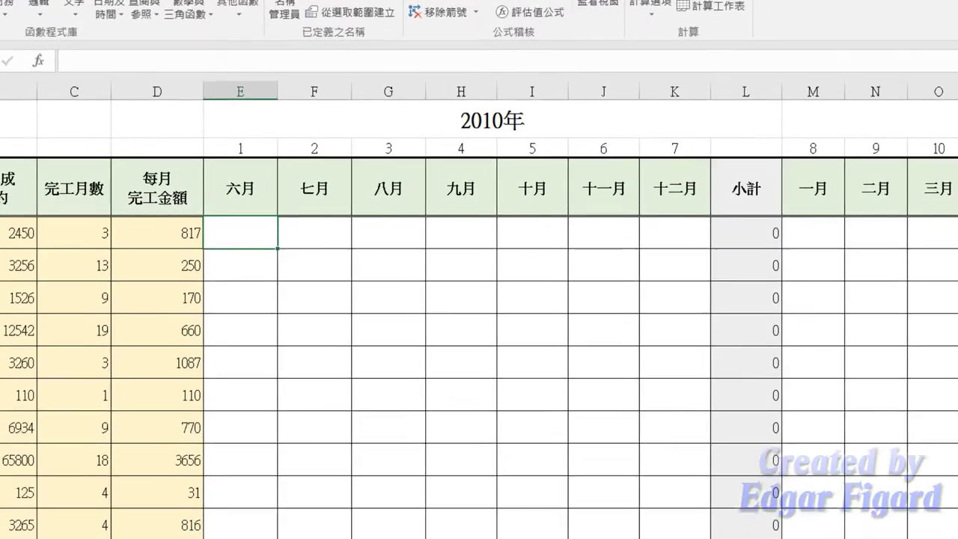
# - Copy the first IF formula line from 101公式.txt in Notepad and return to Excel
pyautogui.click(286, 535)
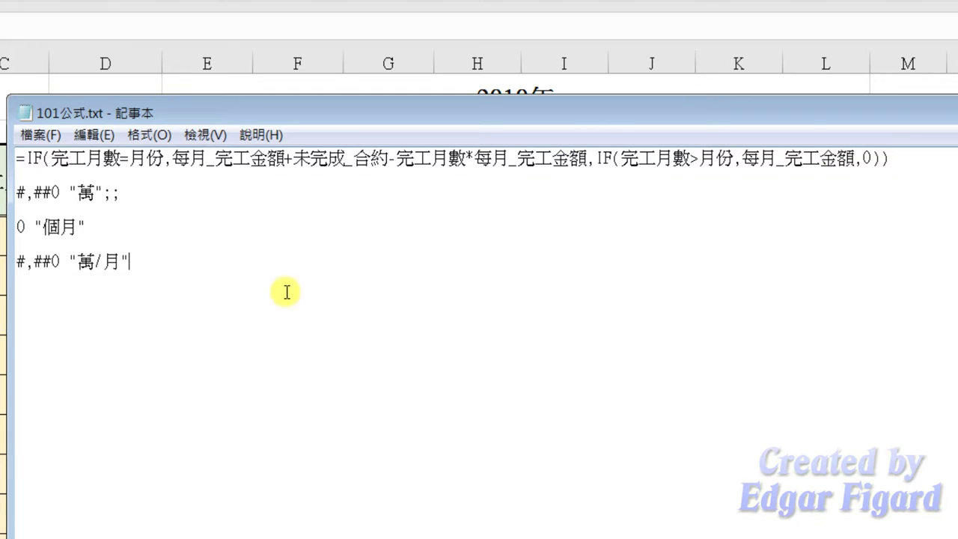
pyautogui.moveTo(20, 158); pyautogui.dragTo(905, 154)
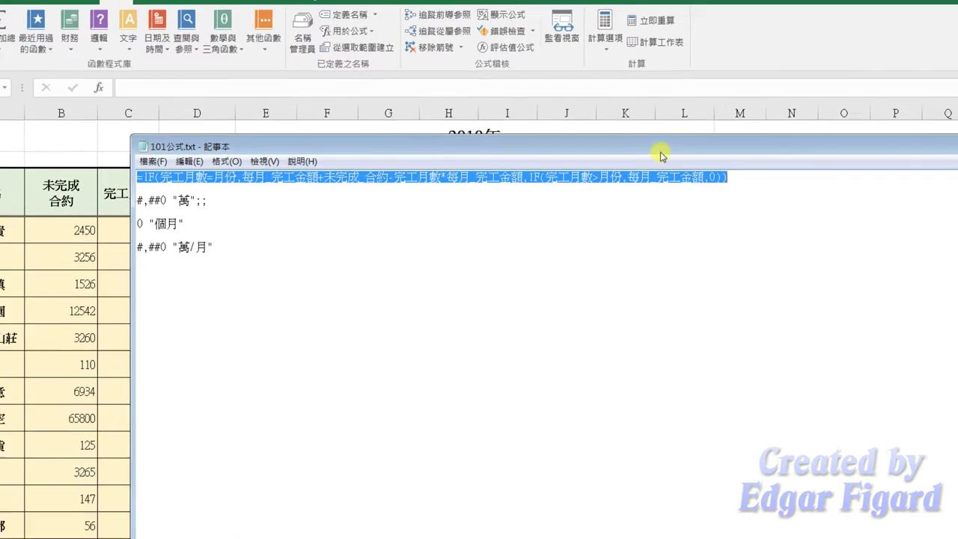
pyautogui.hotkey('alt', 'Tab')
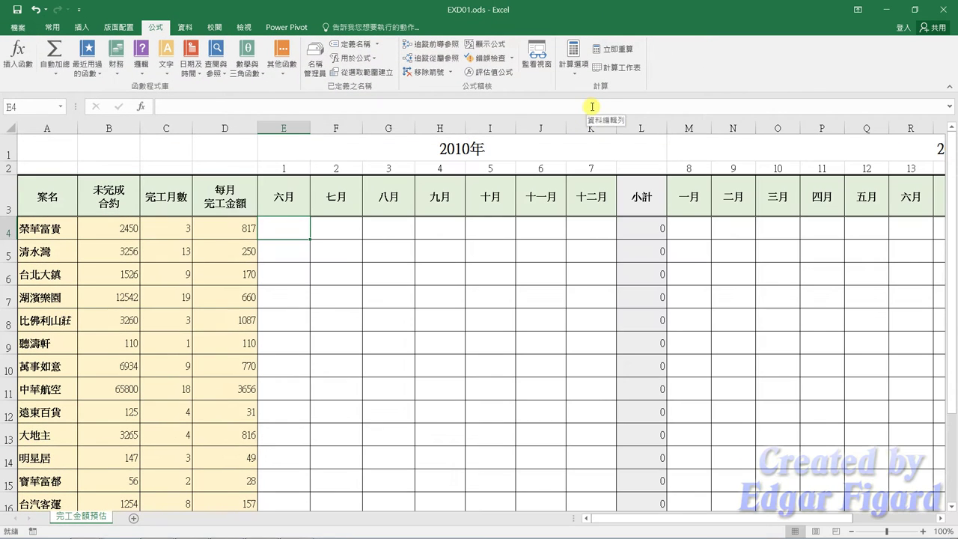
# - Paste the IF formula into E4, then fill it across to K4 and down all project rows
pyautogui.click(284, 106)
pyautogui.write('=IF(完工月數=月份,每月_完工金額+未完成_合約-完工月數*每月_完工金額,IF(完工月數>月份,每月_完工金額,0))')
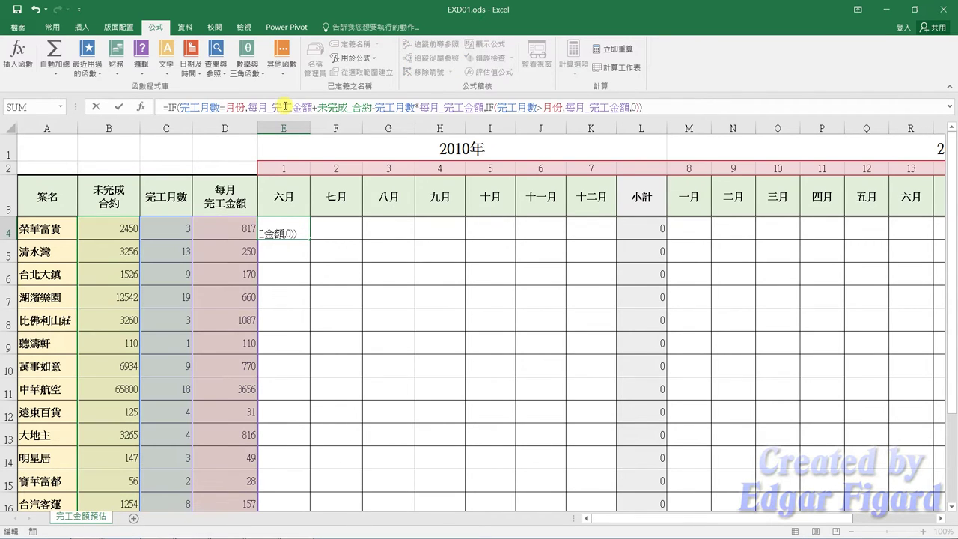
pyautogui.press('Return')
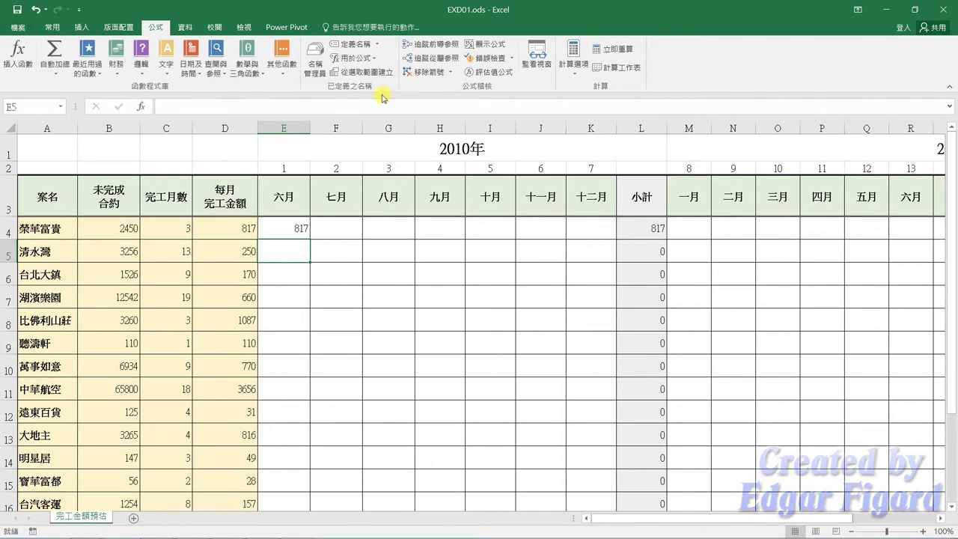
pyautogui.click(284, 225)
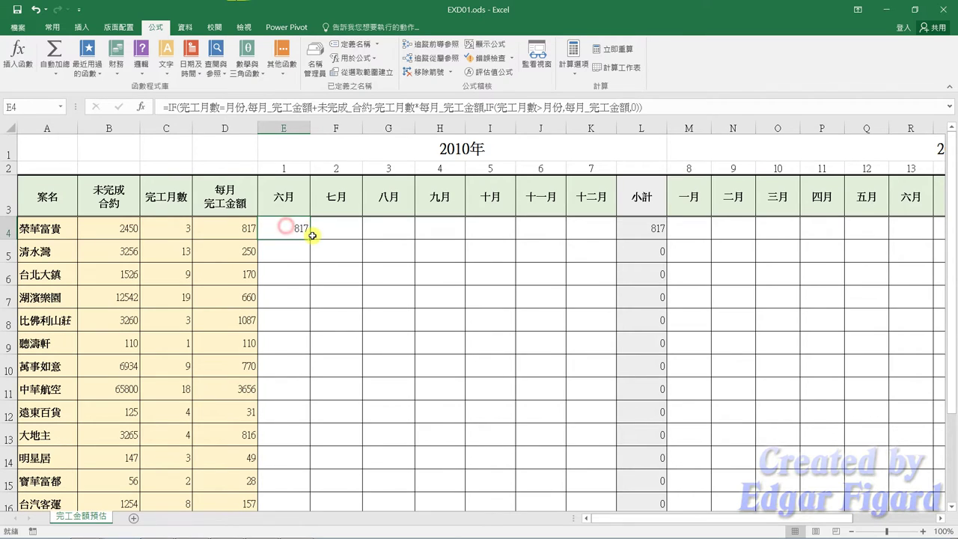
pyautogui.moveTo(310, 240); pyautogui.dragTo(604, 235)
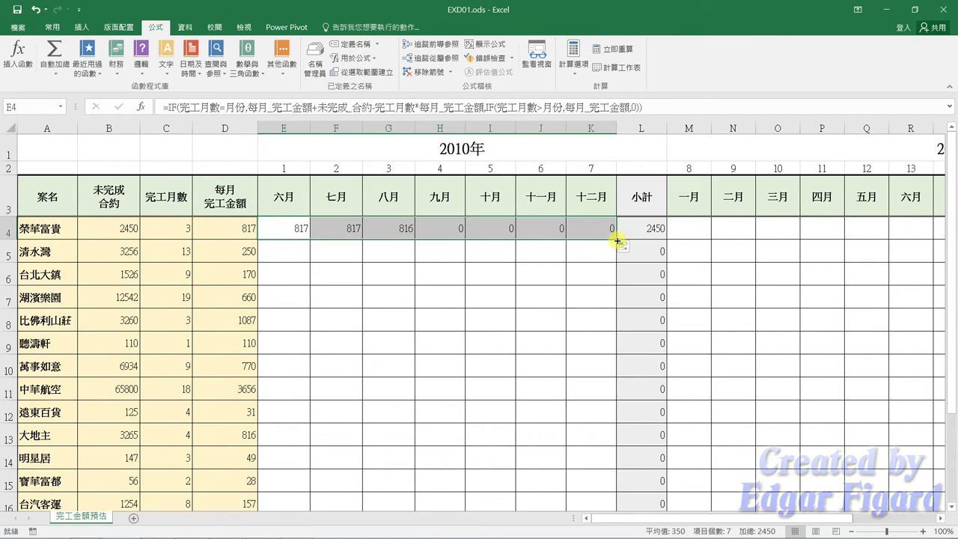
pyautogui.doubleClick(616, 241)
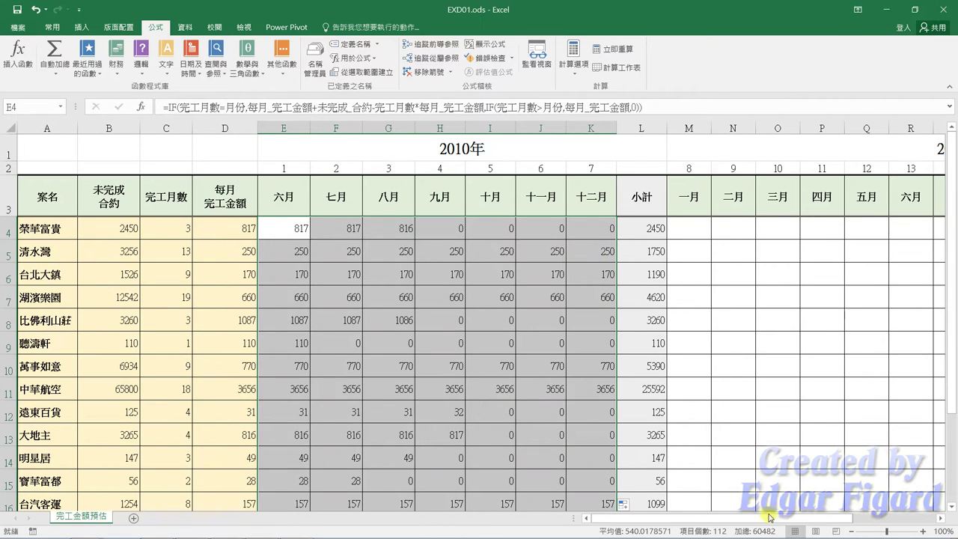
# - Paste the IF formula into M4, then fill it across to X4 and down every project row
pyautogui.click(698, 228)
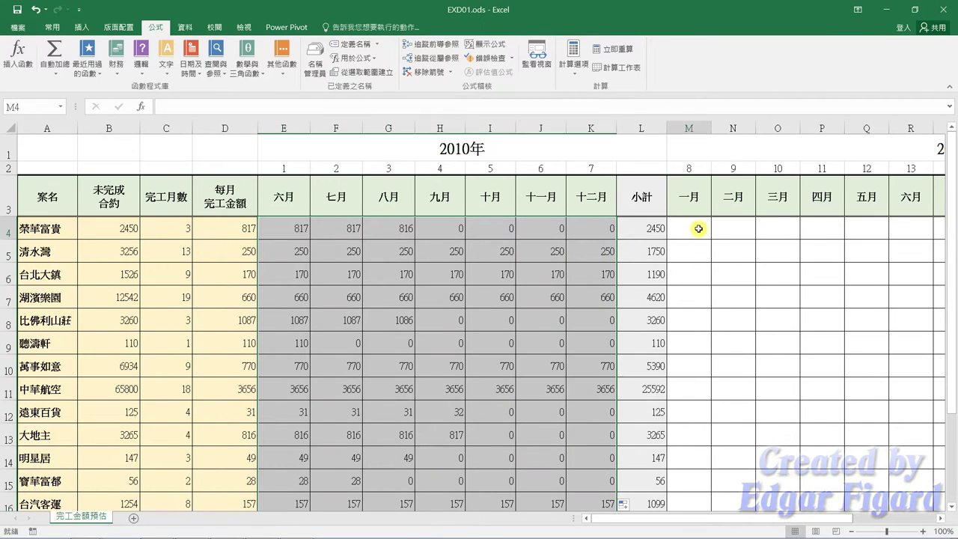
pyautogui.click(457, 105)
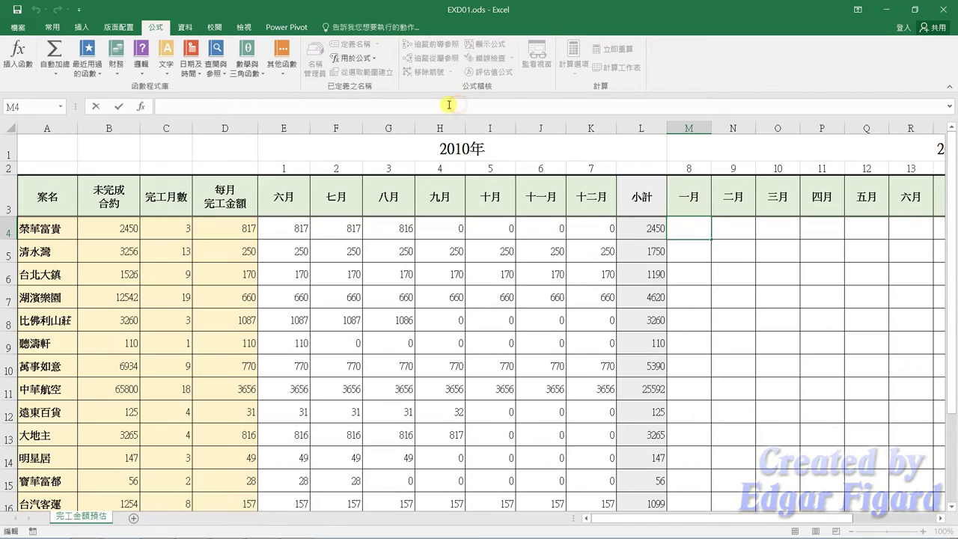
pyautogui.write('=IF(完工月數=月份,每月_完工金額+未完成_合約-完工月數*每月_完工金額,IF(完工月數>月份,每月_完工金額,0))')
pyautogui.press('Return')
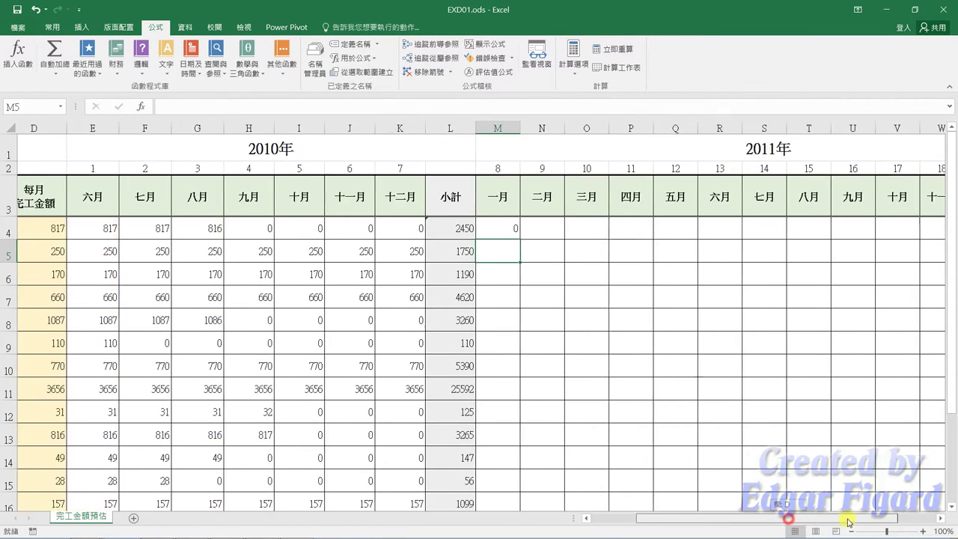
pyautogui.moveTo(785, 517); pyautogui.dragTo(855, 518)
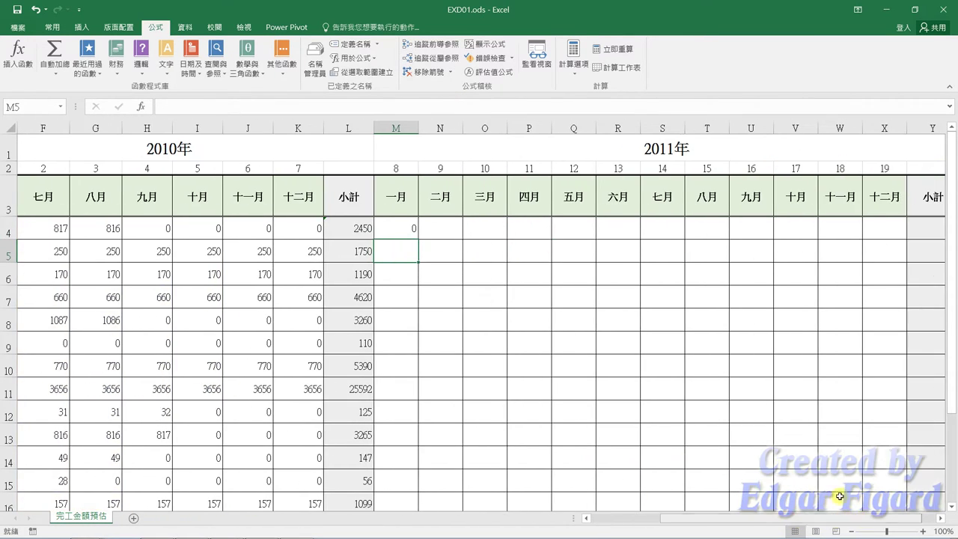
pyautogui.click(404, 222)
pyautogui.moveTo(415, 237); pyautogui.dragTo(903, 246)
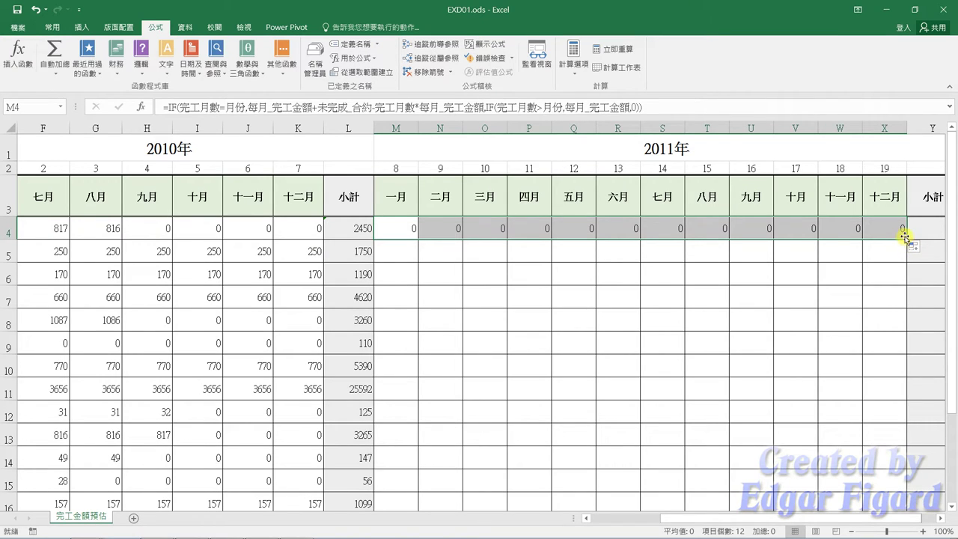
pyautogui.doubleClick(904, 238)
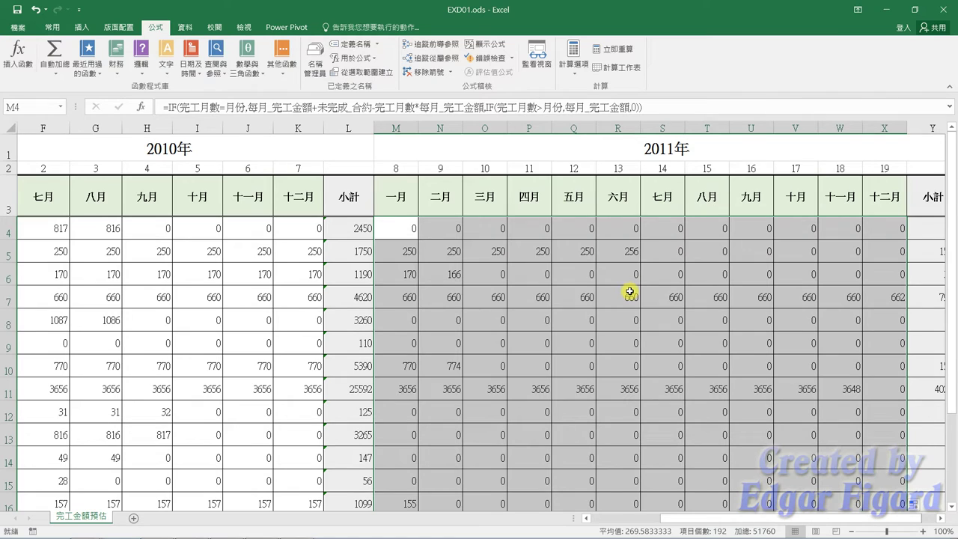
pyautogui.click(630, 291)
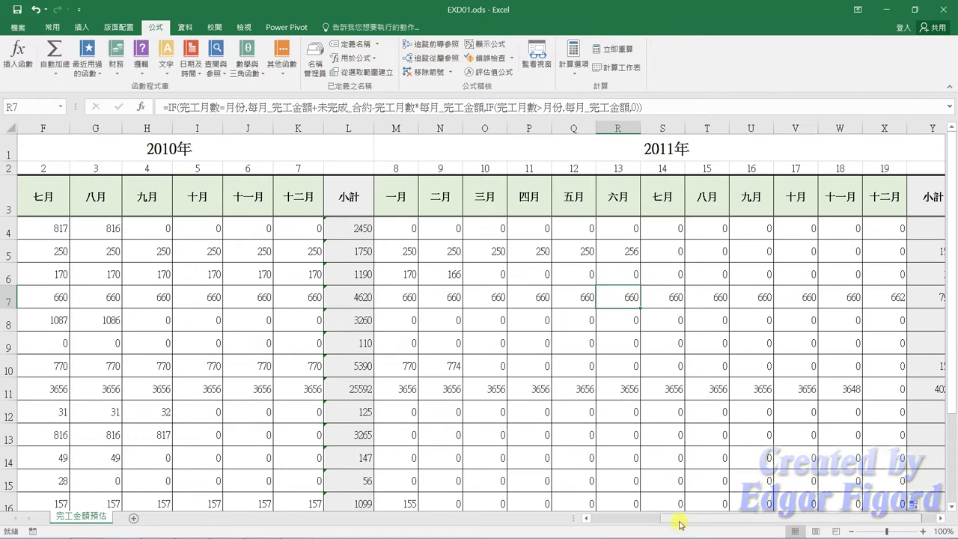
pyautogui.moveTo(677, 517); pyautogui.dragTo(645, 519)
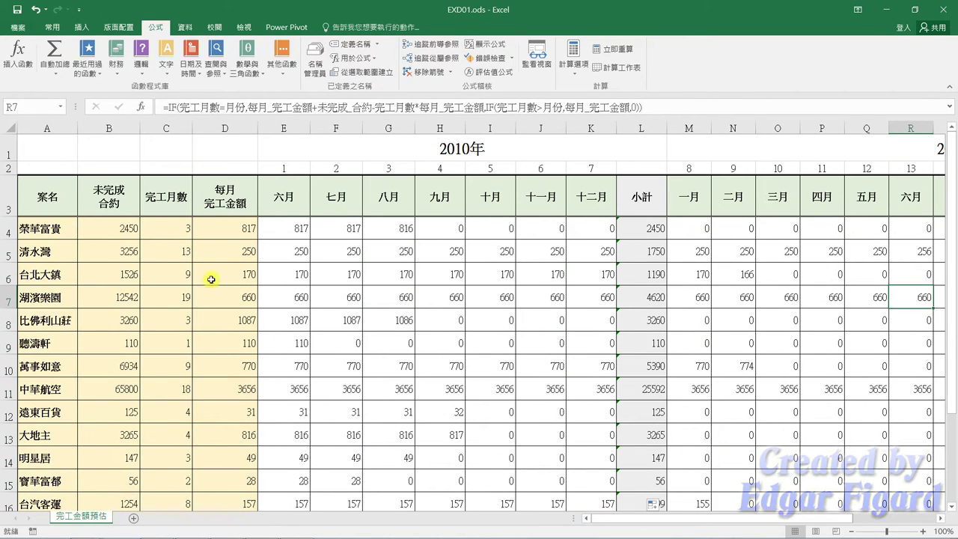
# - Give the 未完成合約 amounts B4:B20 the custom format #,##0 "萬";; copied from Notepad
pyautogui.click(122, 231)
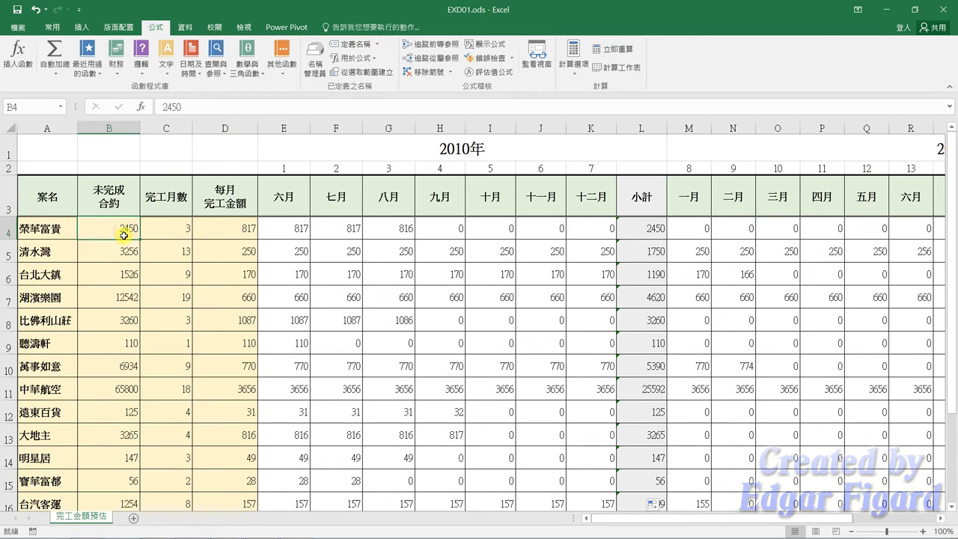
pyautogui.hotkey('ctrl', 'shift', 'Down')
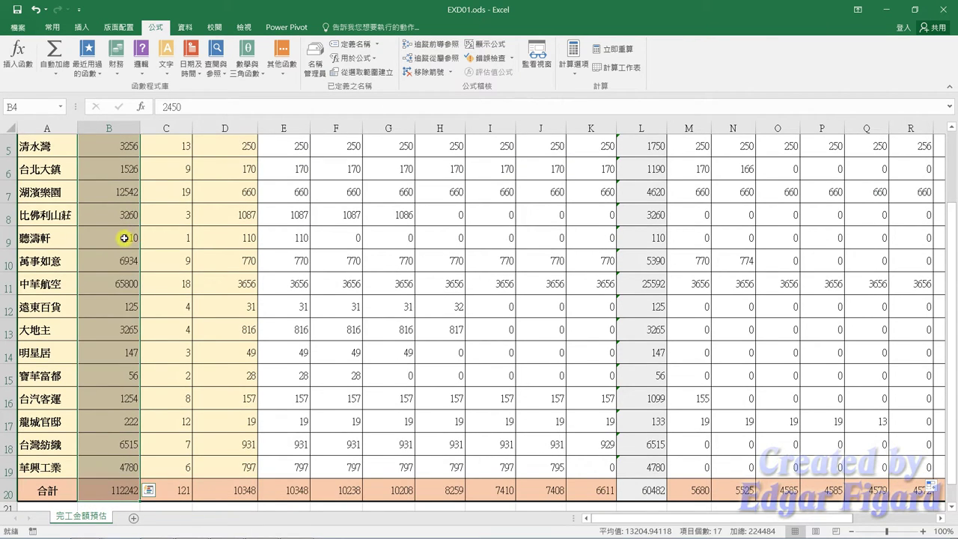
pyautogui.rightClick(124, 238)
pyautogui.click(178, 439)
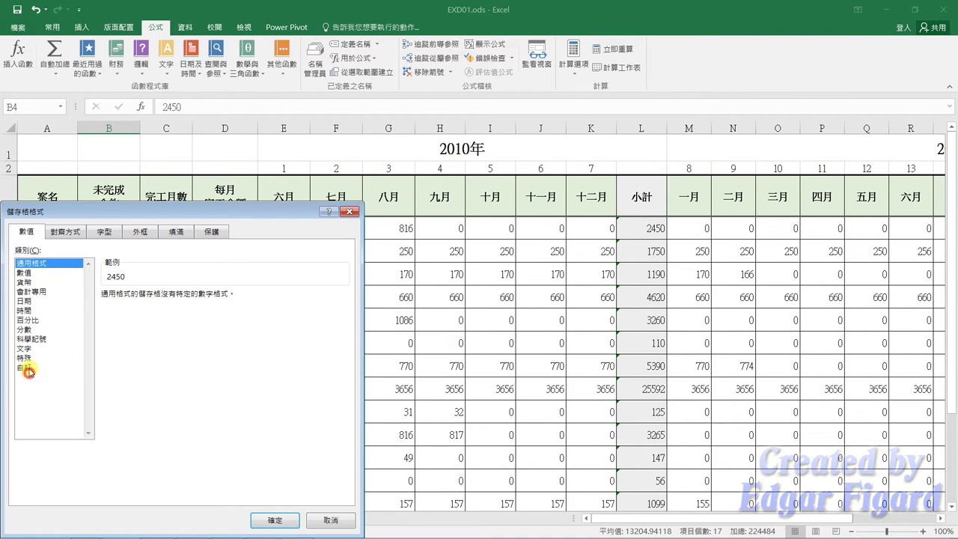
pyautogui.click(25, 368)
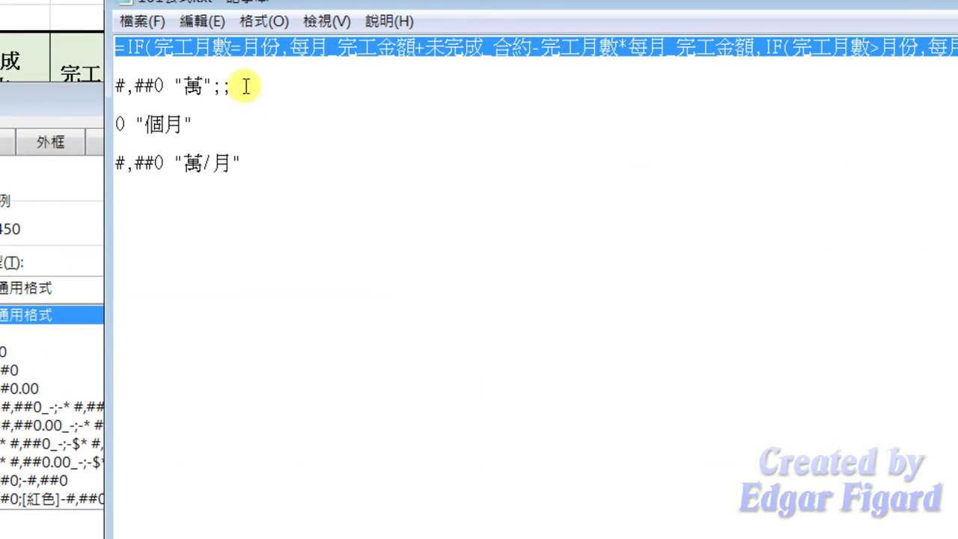
pyautogui.moveTo(245, 86); pyautogui.dragTo(103, 92)
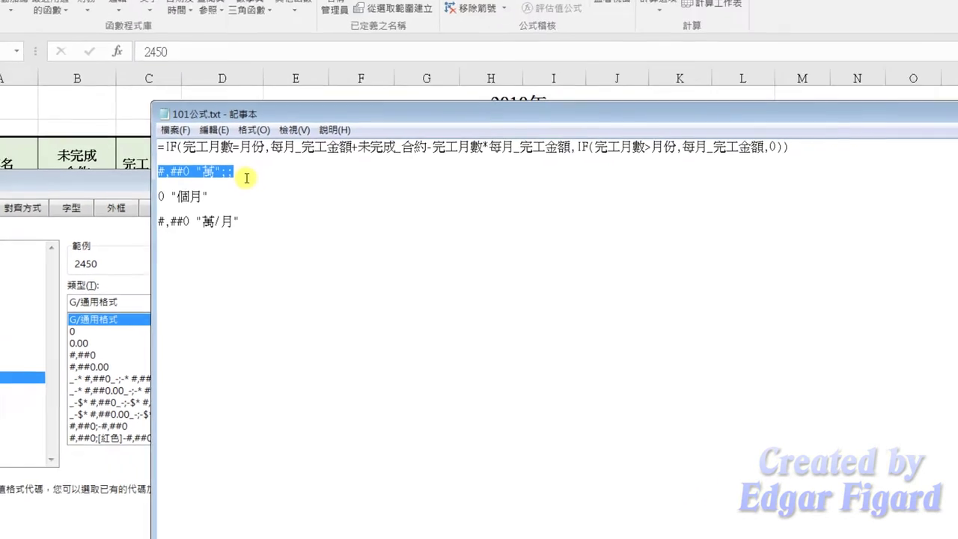
pyautogui.hotkey('ctrl', 'c')
pyautogui.click(145, 310)
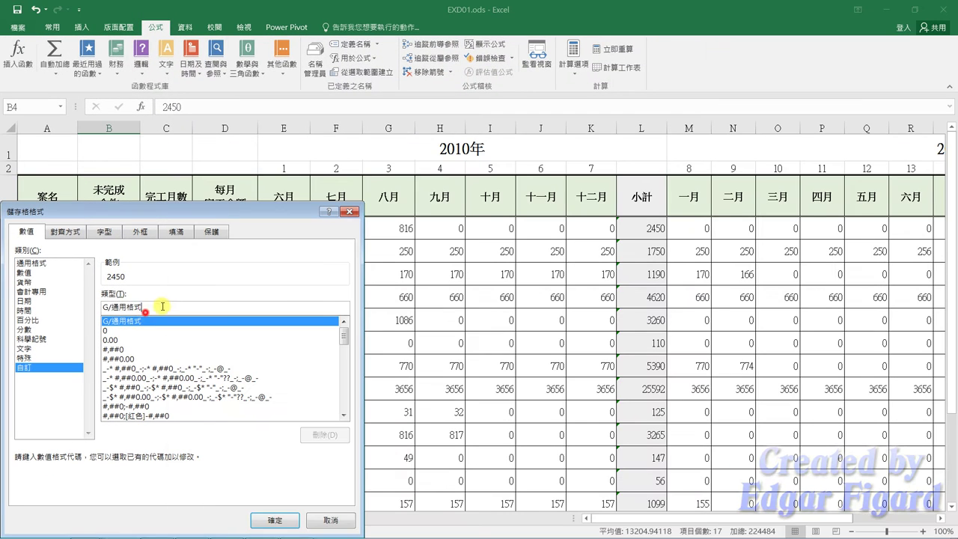
pyautogui.doubleClick(162, 306)
pyautogui.hotkey('ctrl', 'v')
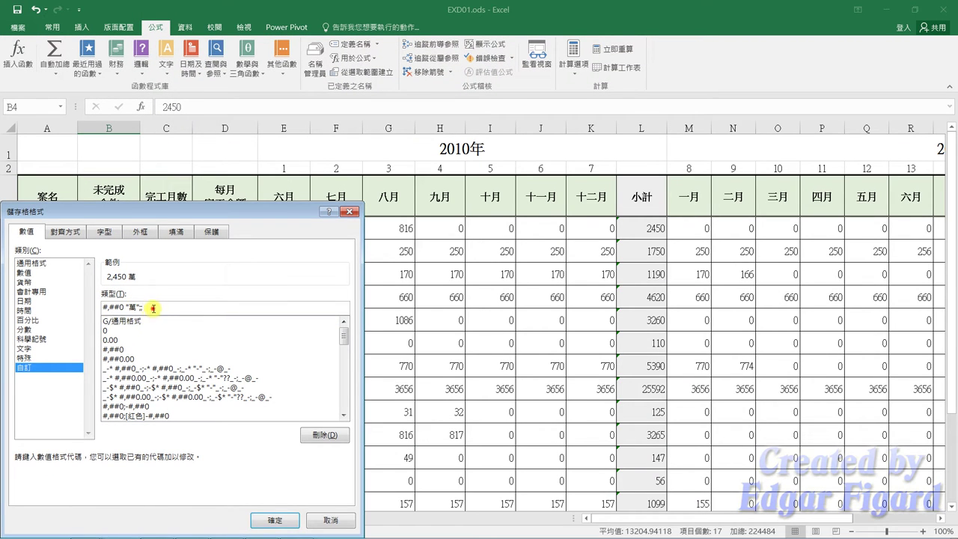
pyautogui.doubleClick(152, 307)
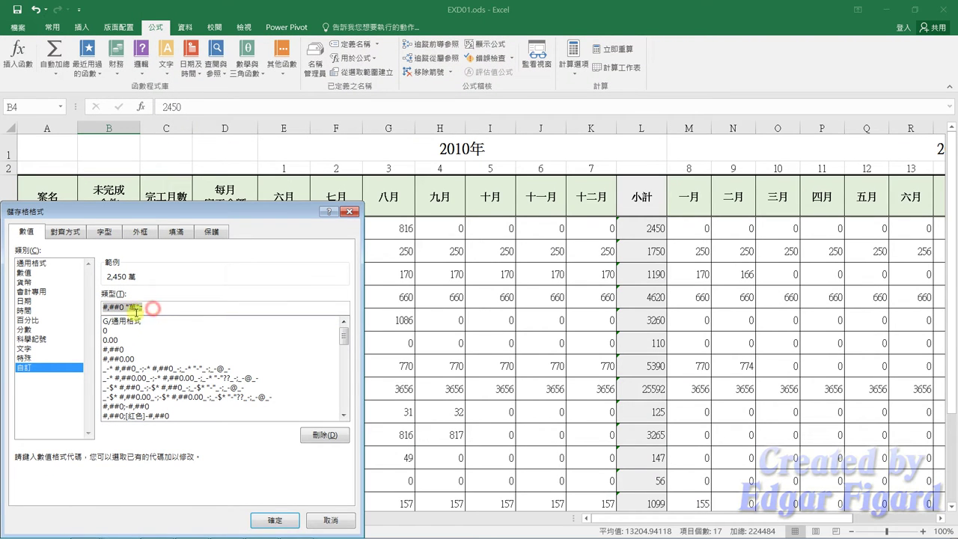
pyautogui.click(276, 518)
# - Apply the custom format #,##0 "萬";; to the monthly amounts E4:Y20, blanking zeros
pyautogui.click(287, 225)
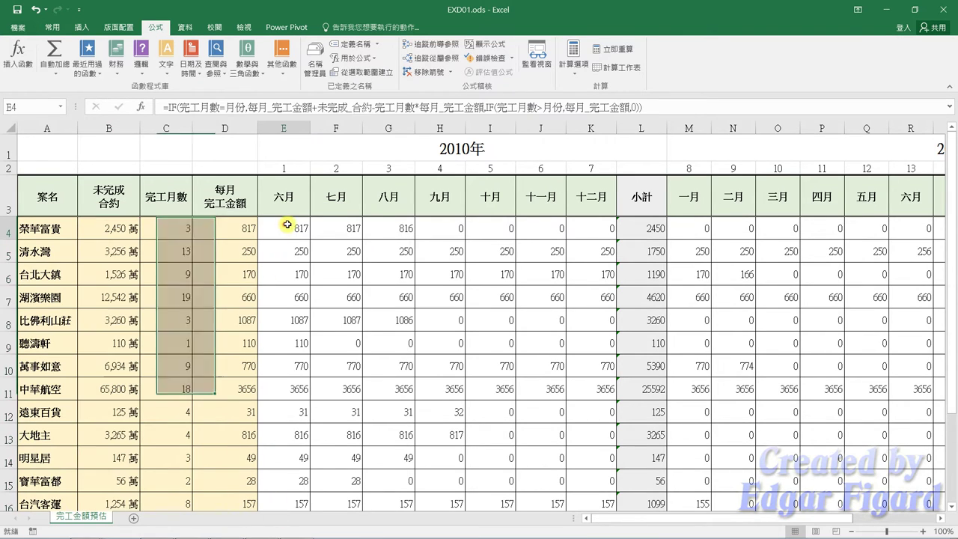
pyautogui.moveTo(287, 224)
pyautogui.mouseDown()
pyautogui.moveTo(642, 501)
pyautogui.moveTo(926, 479)
pyautogui.moveTo(783, 482)
pyautogui.mouseUp()
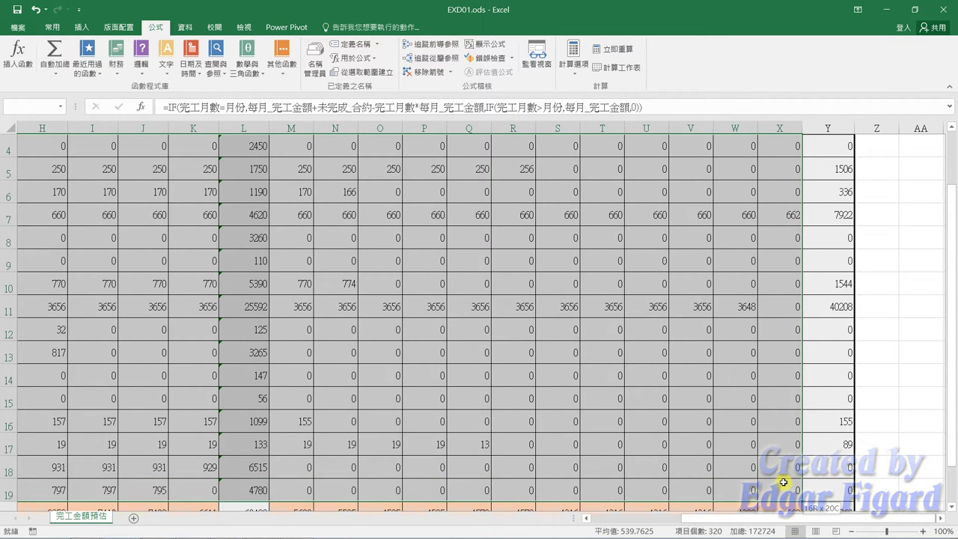
pyautogui.moveTo(796, 499)
pyautogui.mouseDown()
pyautogui.moveTo(816, 432)
pyautogui.moveTo(840, 444)
pyautogui.mouseUp()
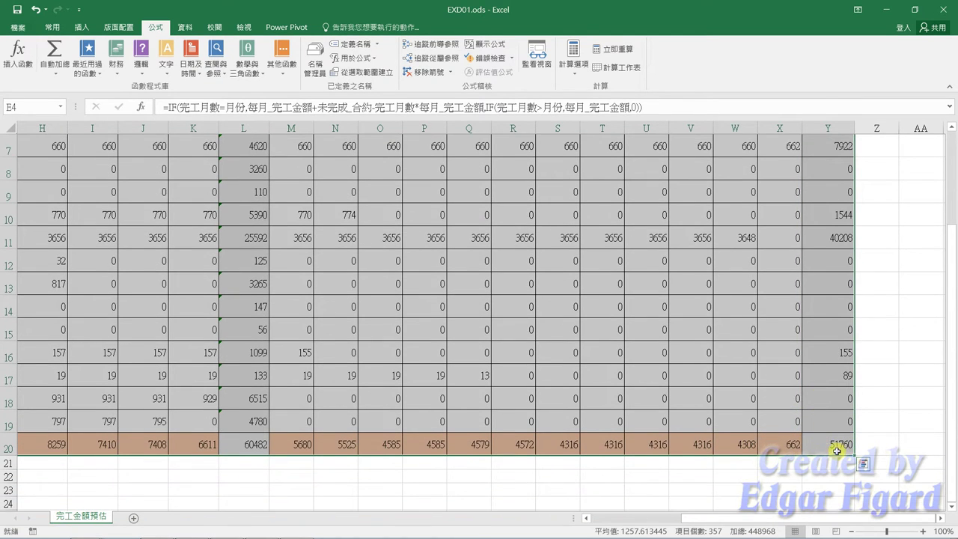
pyautogui.rightClick(681, 364)
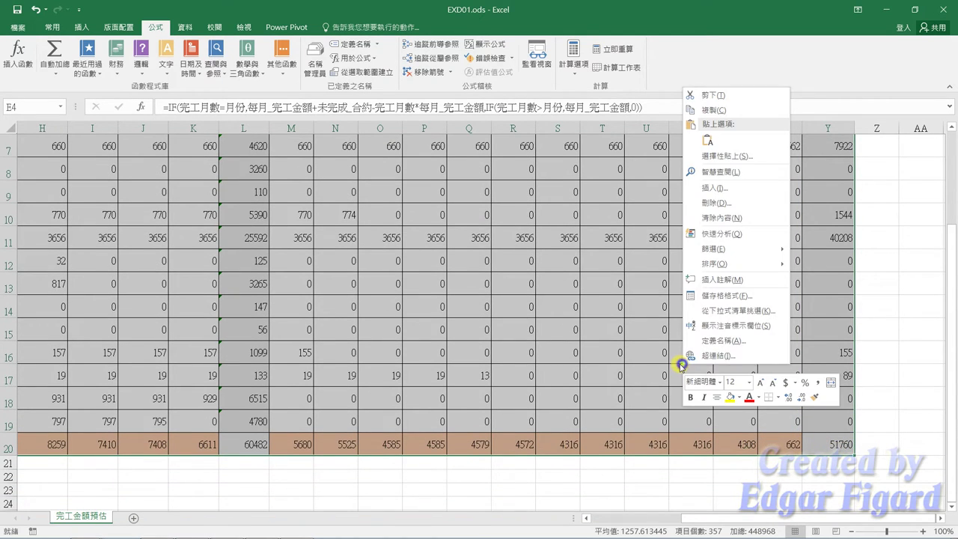
pyautogui.click(726, 296)
pyautogui.click(570, 285)
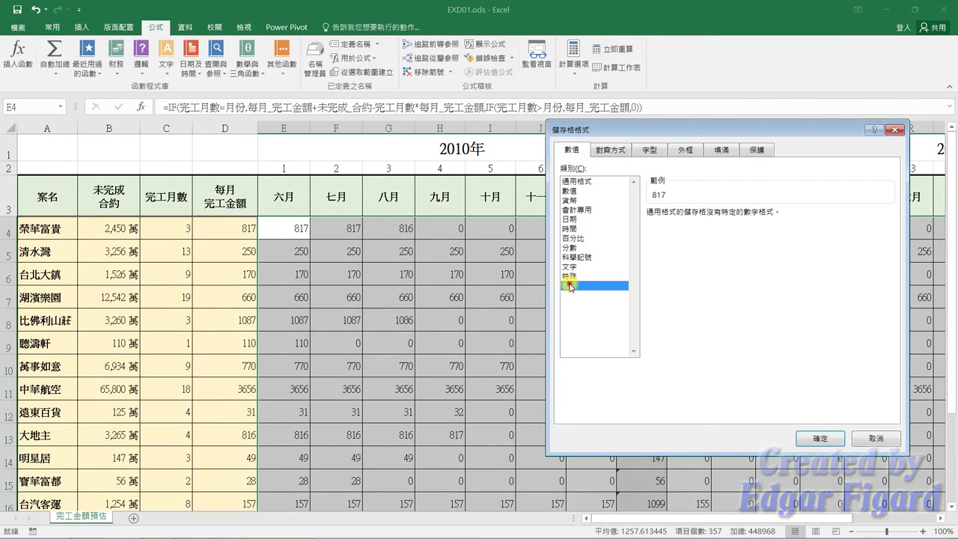
pyautogui.moveTo(686, 225); pyautogui.dragTo(648, 225)
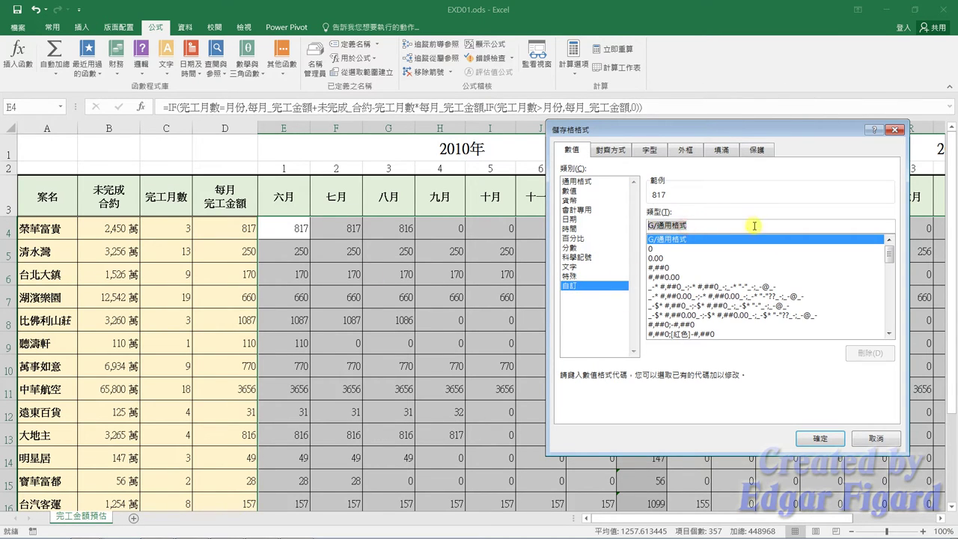
pyautogui.hotkey('ctrl', 'v')
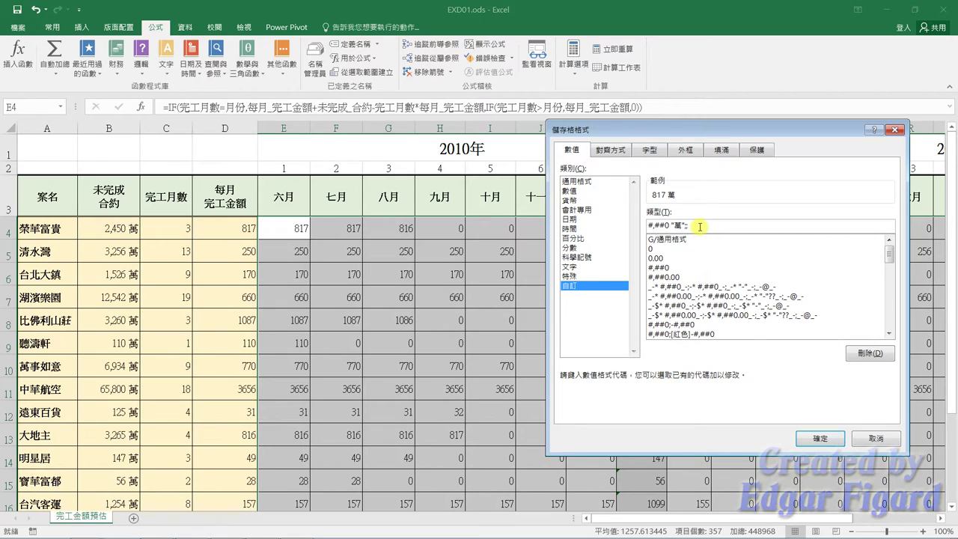
pyautogui.click(821, 439)
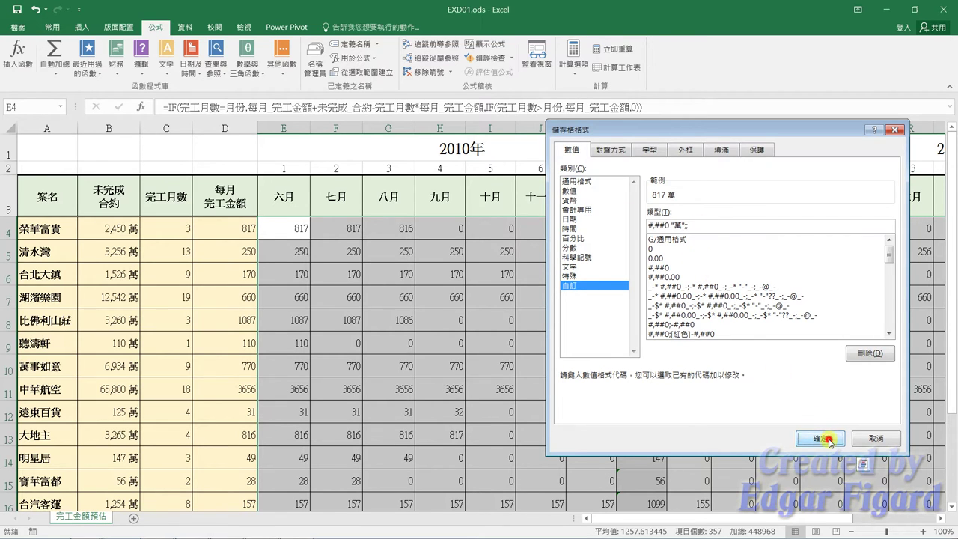
pyautogui.click(432, 357)
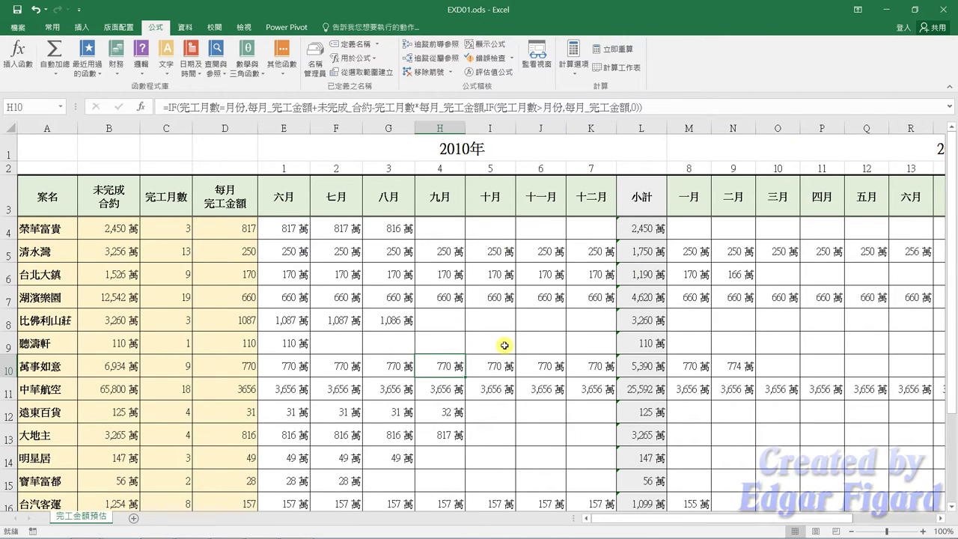
# - Format the 完工月數 values C4:C16 with the custom code 0 "個月" copied from Notepad
pyautogui.click(175, 229)
pyautogui.hotkey('ctrl', 'shift', 'Down')
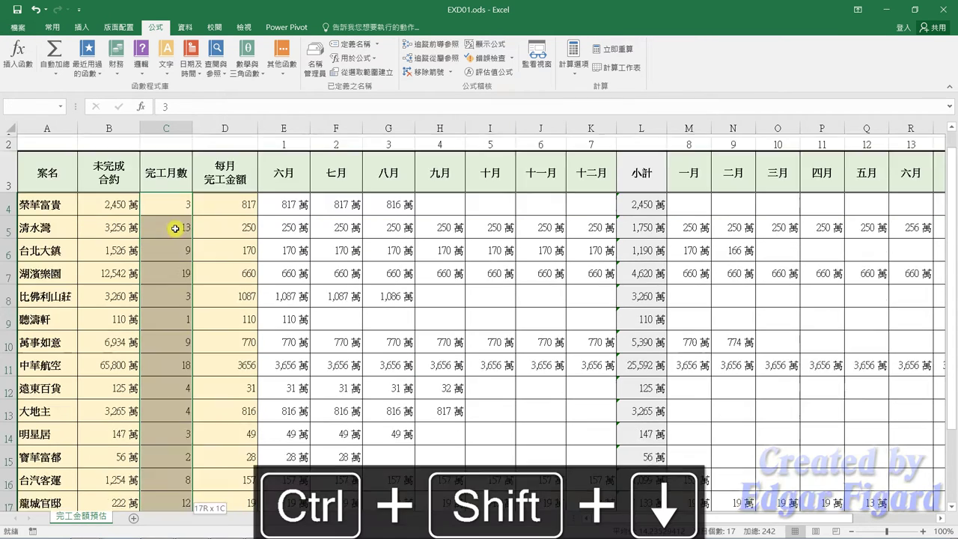
pyautogui.scroll(2, 175, 229)
pyautogui.rightClick(175, 229)
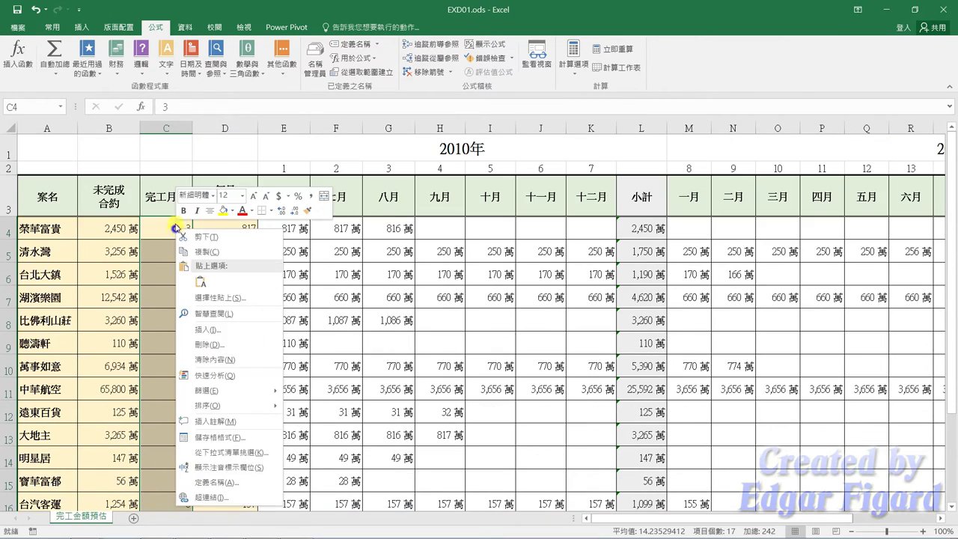
pyautogui.click(215, 438)
pyautogui.click(50, 367)
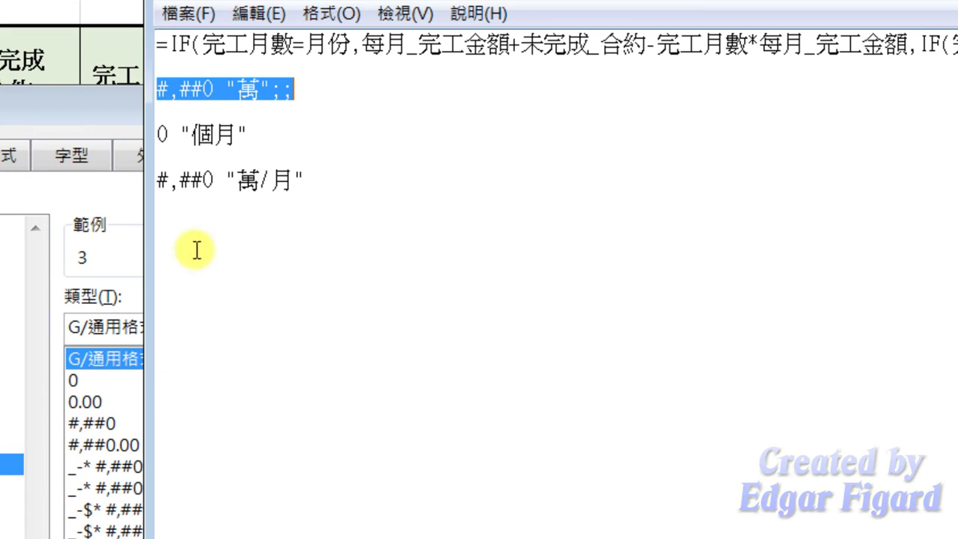
pyautogui.moveTo(252, 132); pyautogui.dragTo(158, 133)
pyautogui.moveTo(239, 131); pyautogui.dragTo(266, 137)
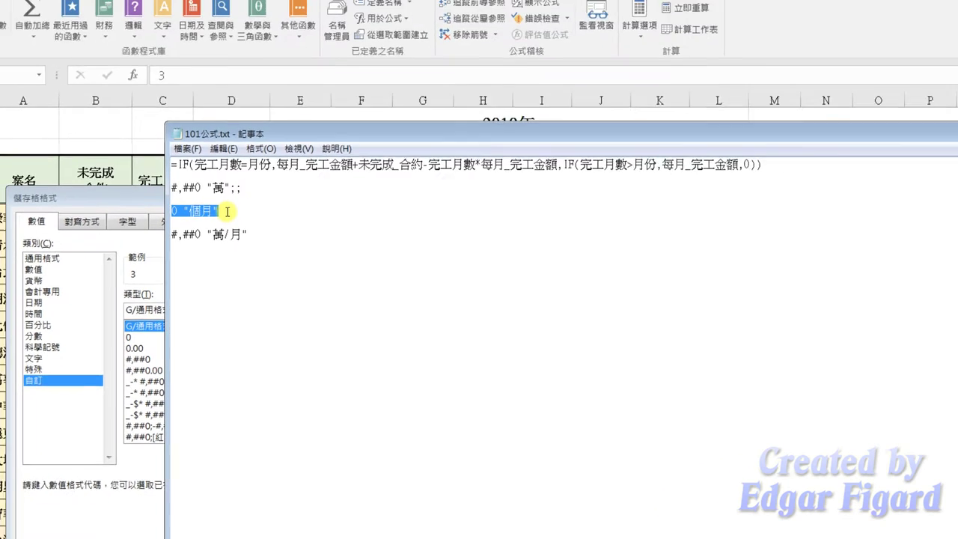
pyautogui.hotkey('ctrl', 'c')
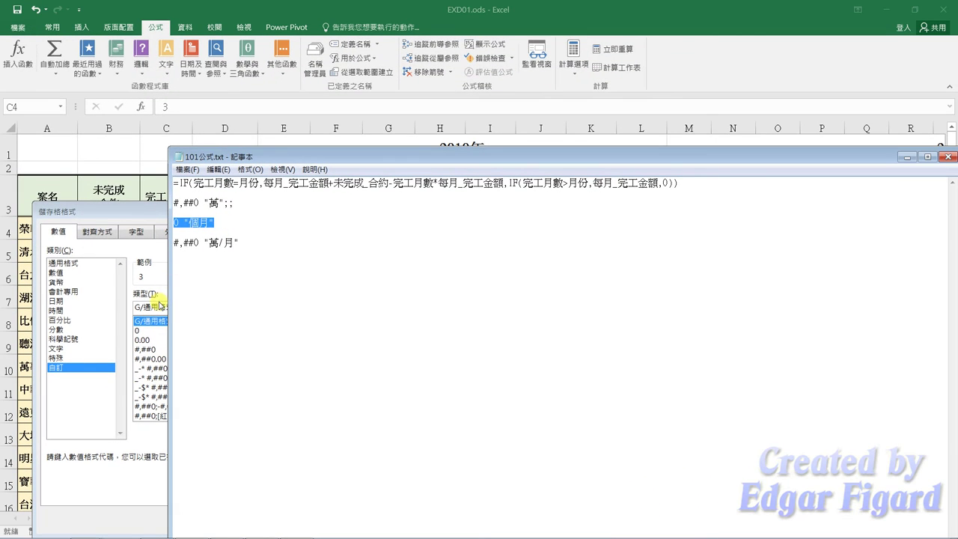
pyautogui.click(157, 287)
pyautogui.tripleClick(179, 307)
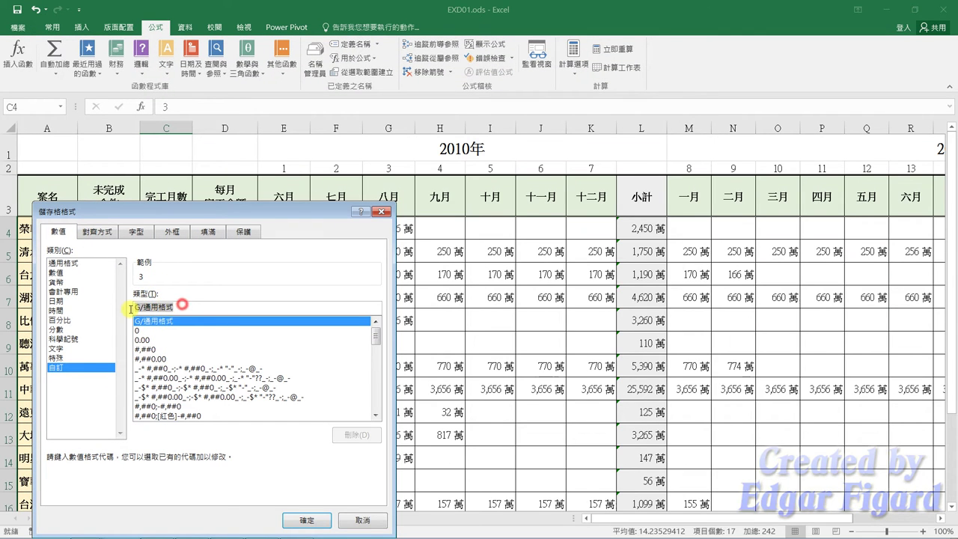
pyautogui.hotkey('ctrl', 'v')
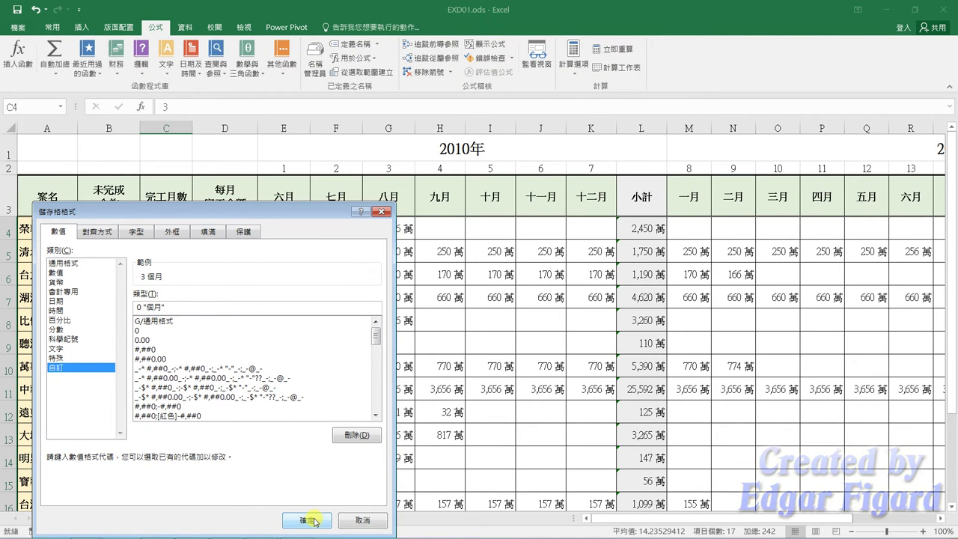
pyautogui.click(314, 521)
# - Select D4 down to the total row and copy the #,##0 "萬/月" format code from Notepad
pyautogui.click(226, 229)
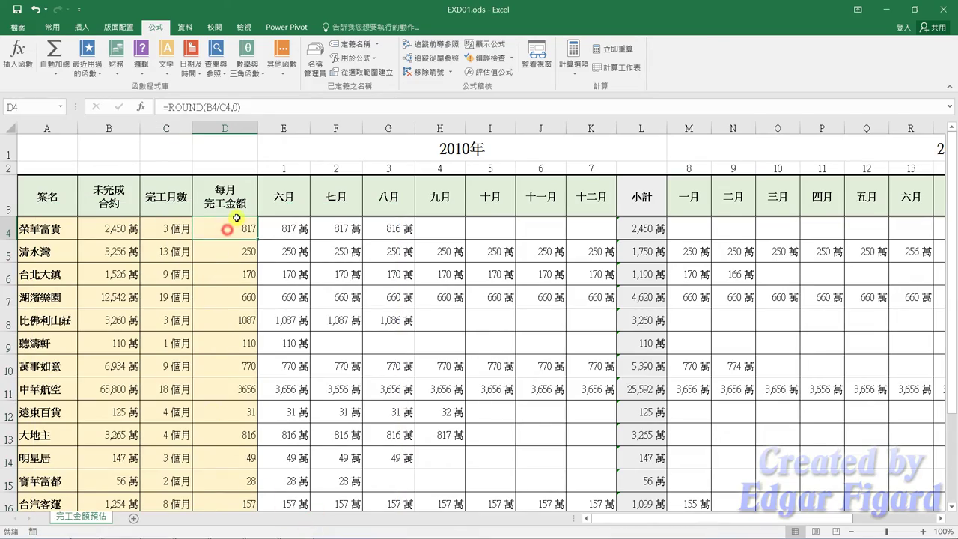
pyautogui.hotkey('ctrl', 'shift', 'Down')
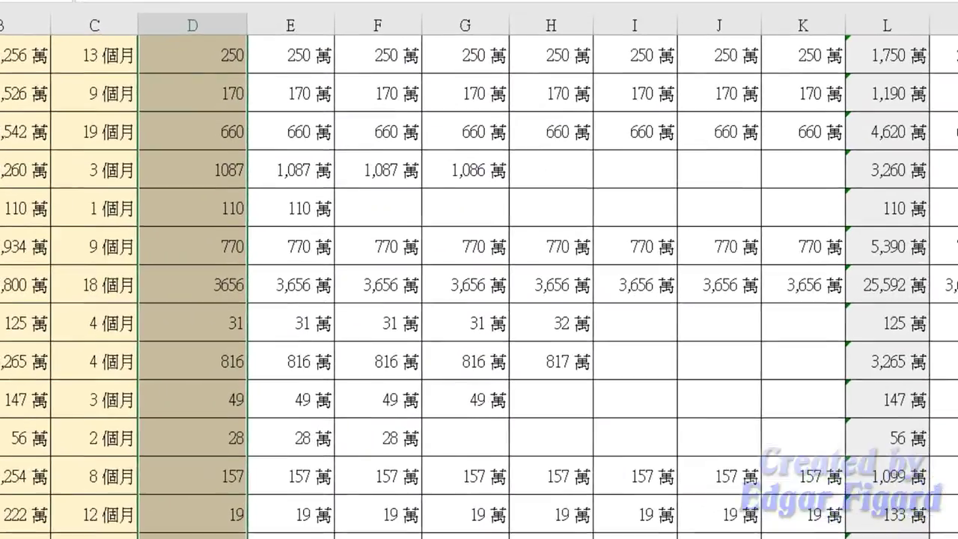
pyautogui.click(273, 532)
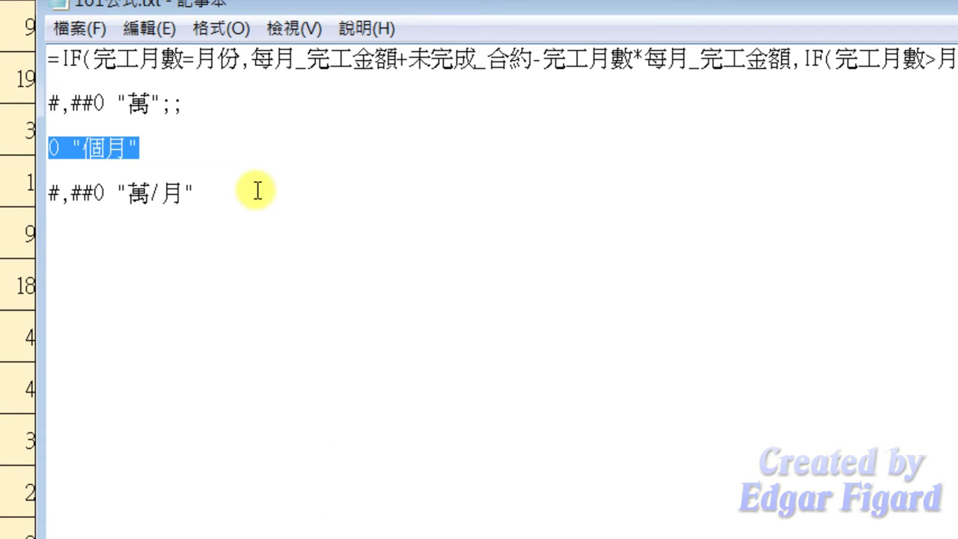
pyautogui.moveTo(244, 190); pyautogui.dragTo(106, 193)
pyautogui.moveTo(41, 199); pyautogui.dragTo(191, 211)
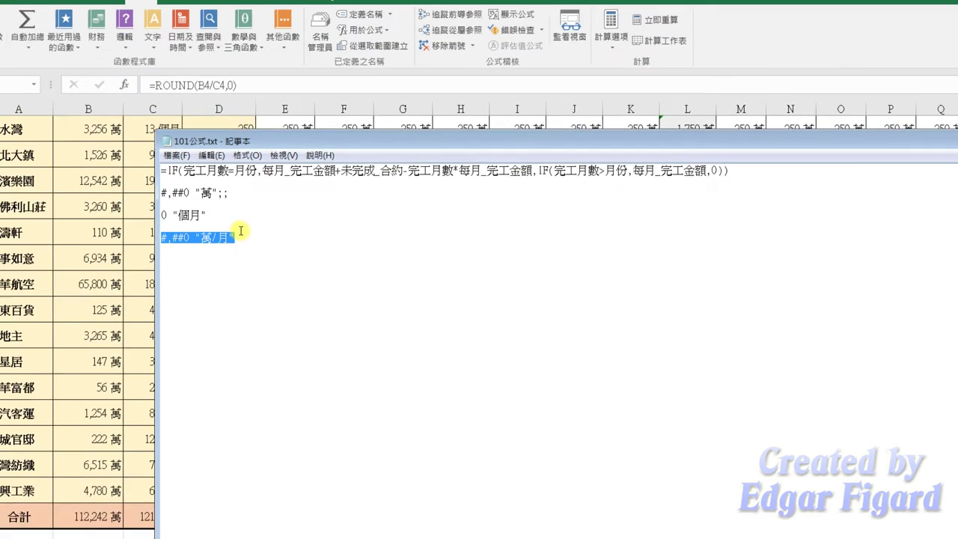
pyautogui.hotkey('ctrl', 'c')
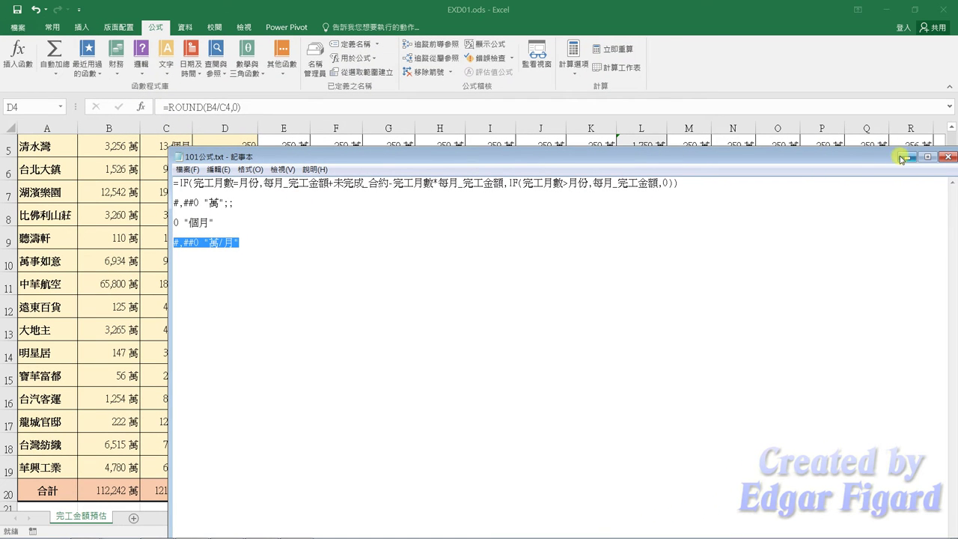
# - Apply the custom format #,##0 "萬/月" to the selected column D cells
pyautogui.click(901, 159)
pyautogui.rightClick(226, 285)
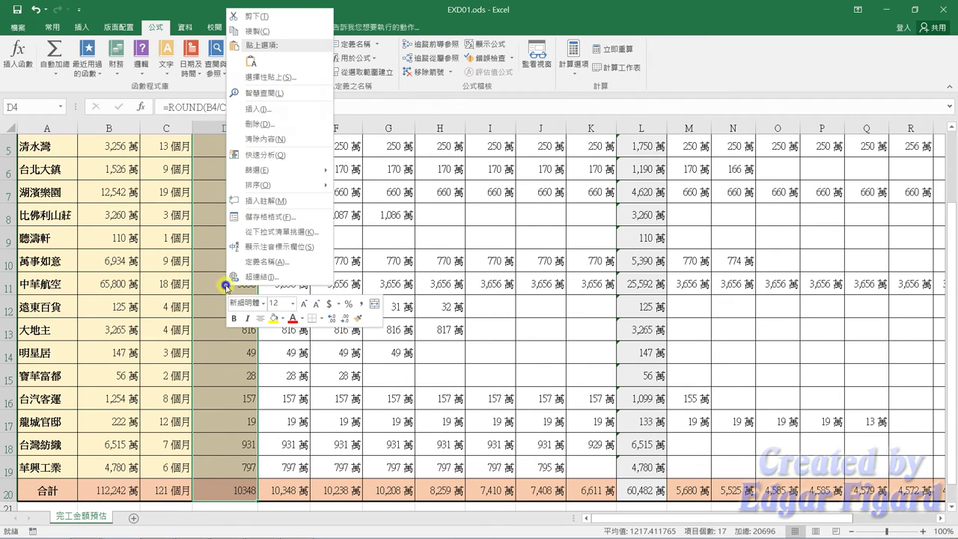
pyautogui.click(255, 217)
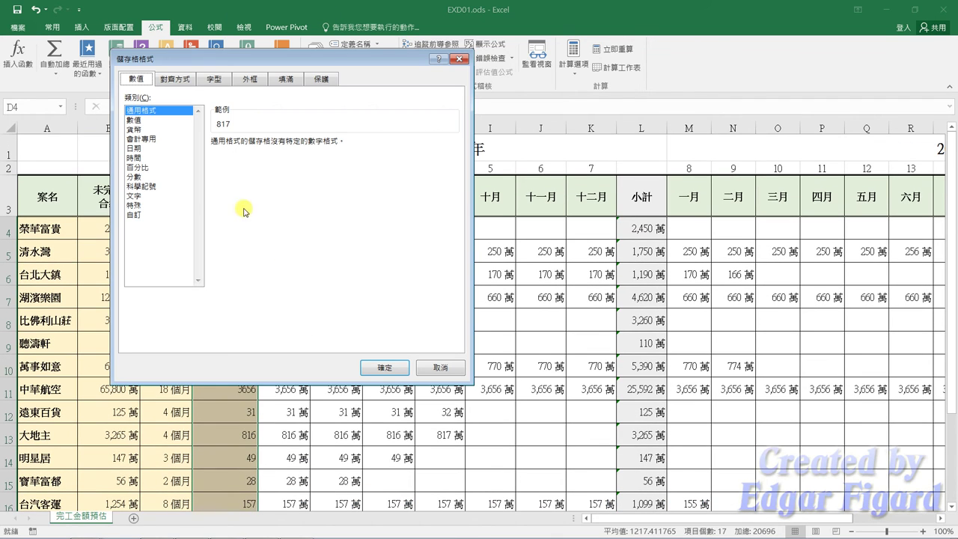
pyautogui.click(138, 214)
pyautogui.moveTo(263, 156); pyautogui.dragTo(204, 152)
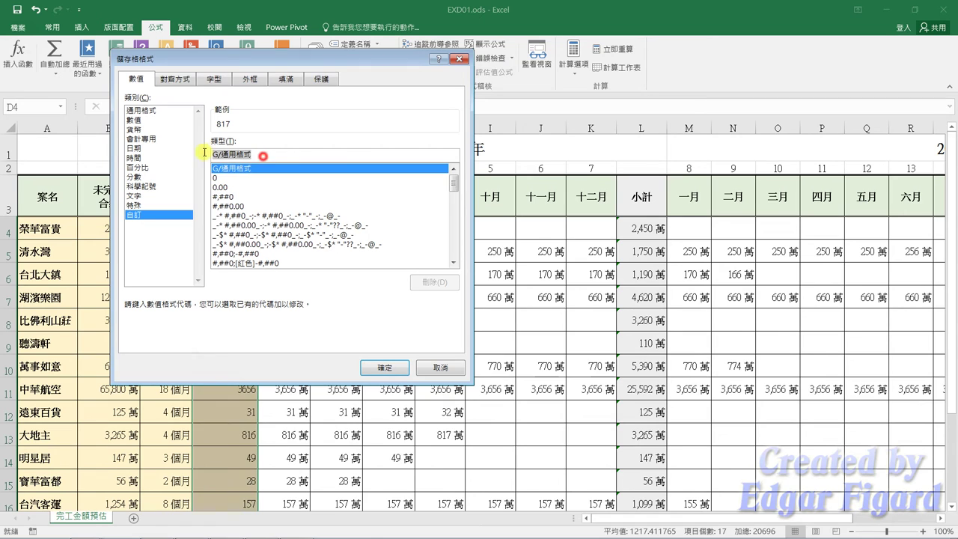
pyautogui.hotkey('ctrl', 'v')
pyautogui.click(380, 366)
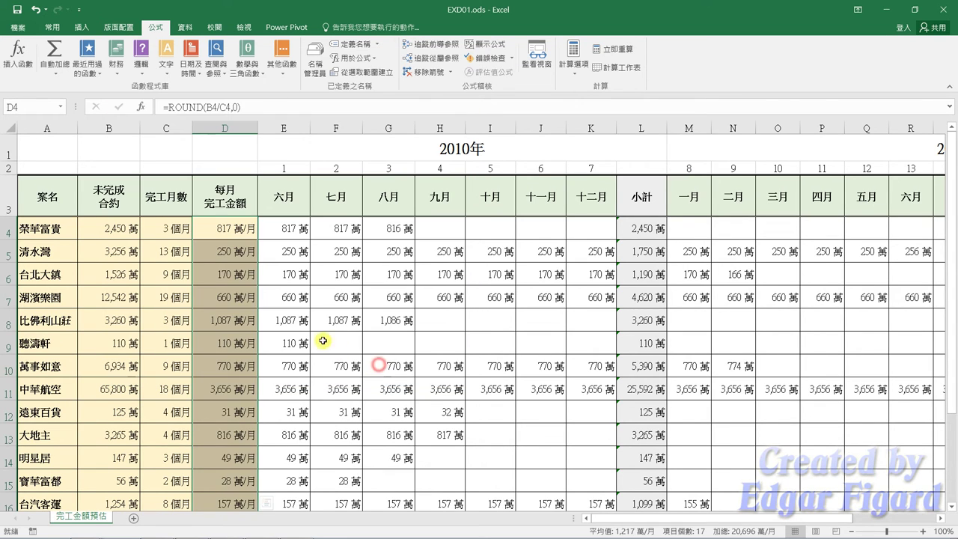
pyautogui.click(288, 269)
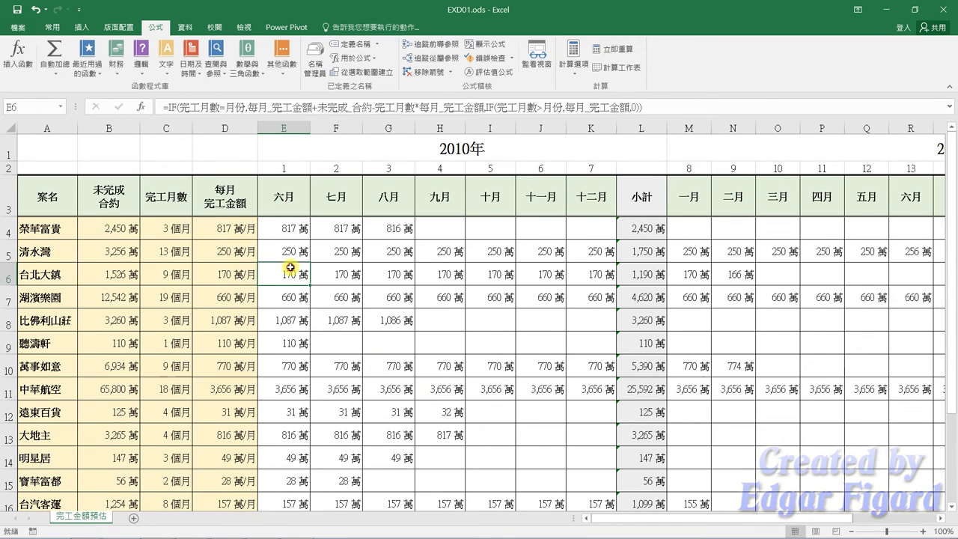
# - Freeze panes at cell E4 so rows 1–3 and columns A–D stay visible
pyautogui.click(951, 507)
pyautogui.click(951, 506)
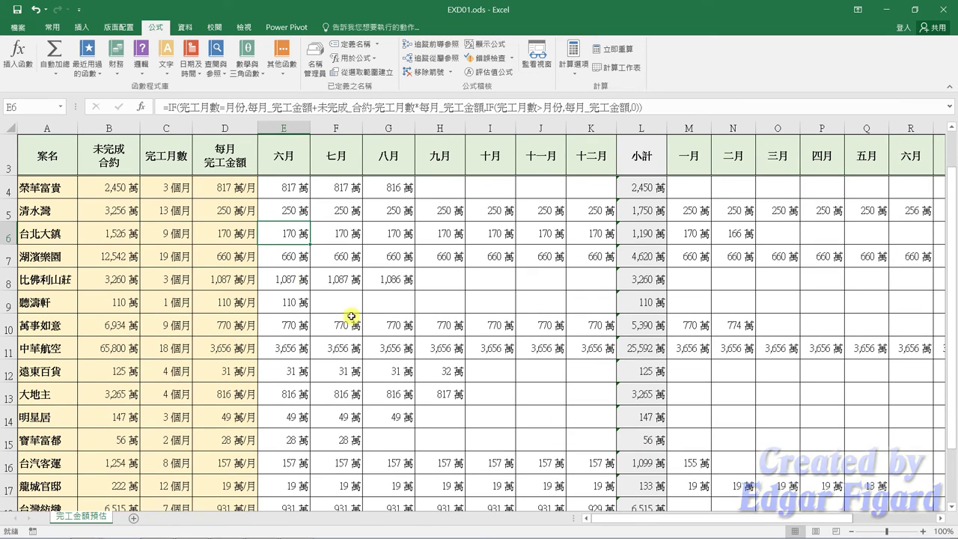
pyautogui.click(286, 186)
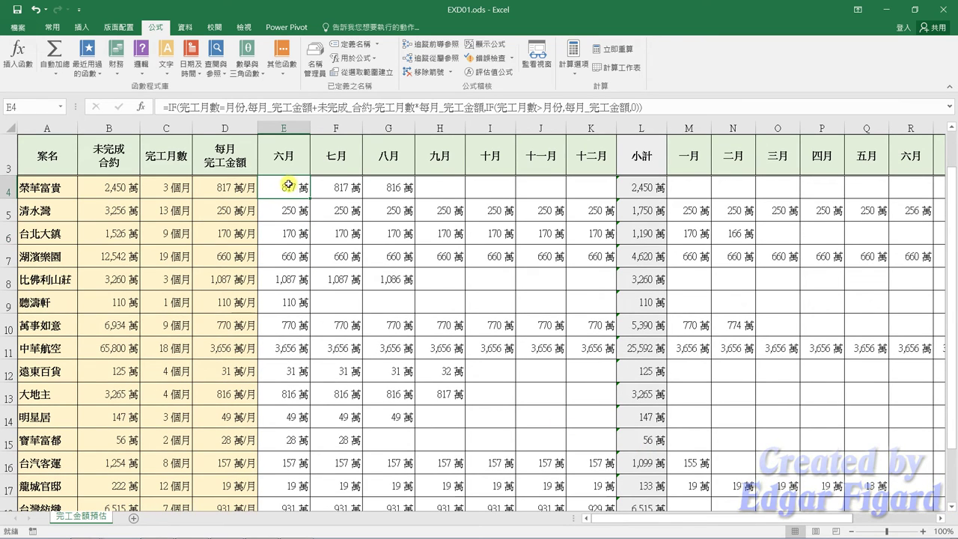
pyautogui.click(244, 27)
pyautogui.click(395, 68)
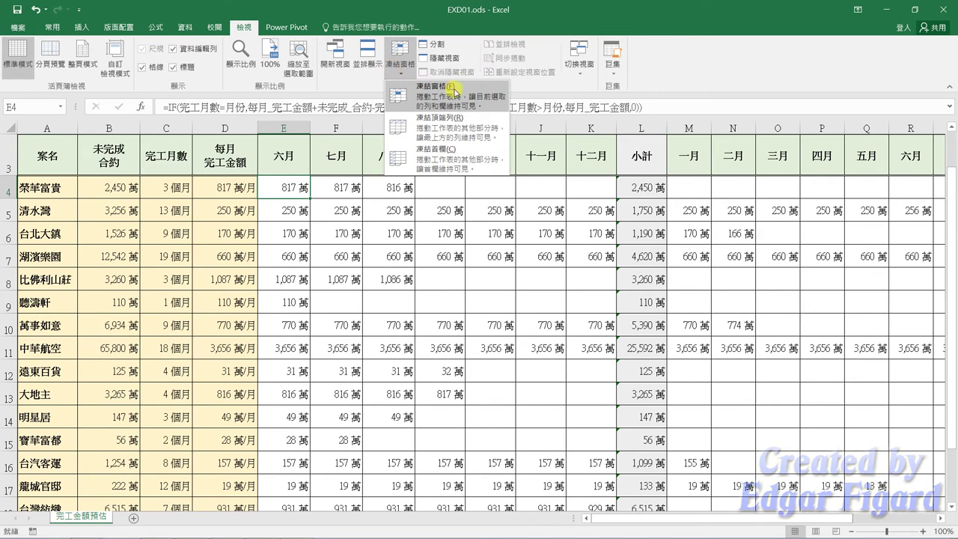
pyautogui.click(485, 95)
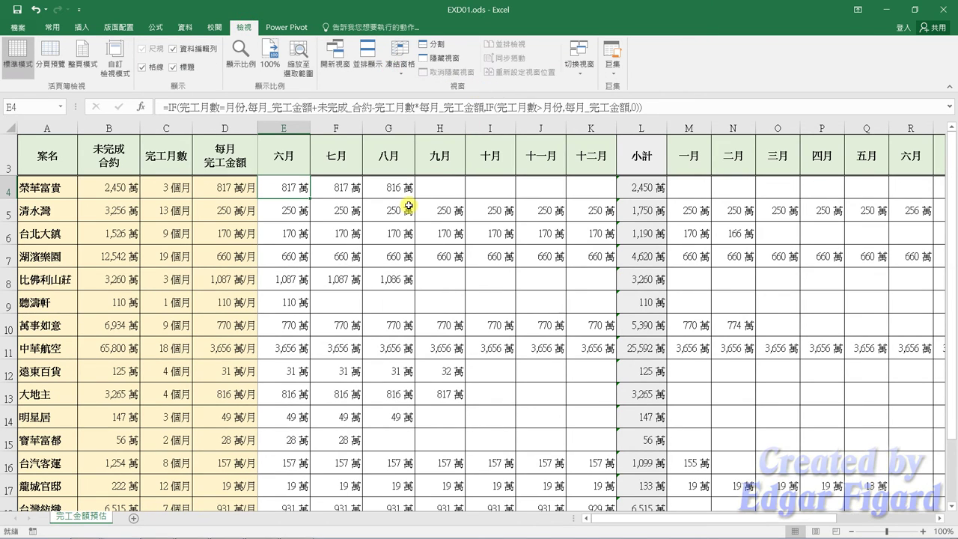
# - Save the workbook as EXa01.xlsx in Excel Workbook format in the EX01 folder
pyautogui.click(18, 27)
pyautogui.click(27, 137)
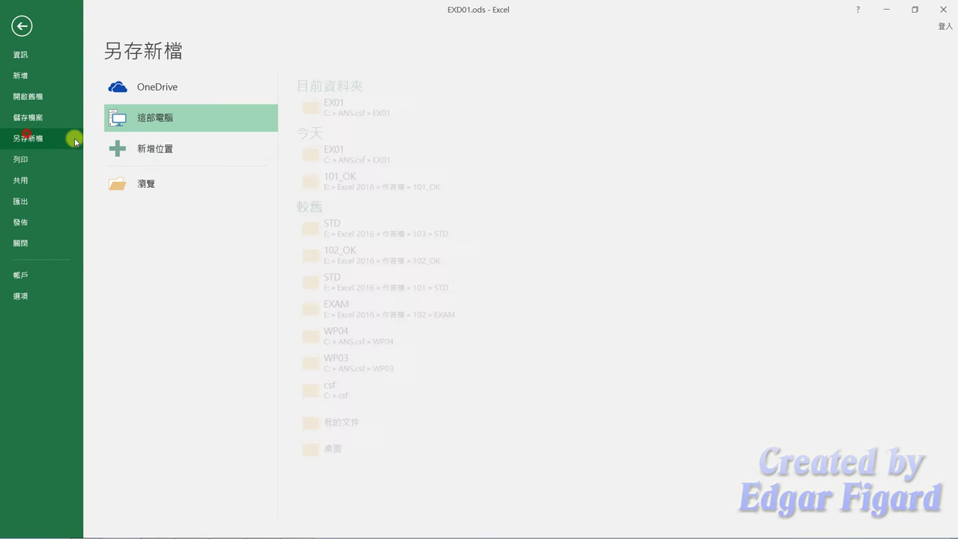
pyautogui.click(361, 111)
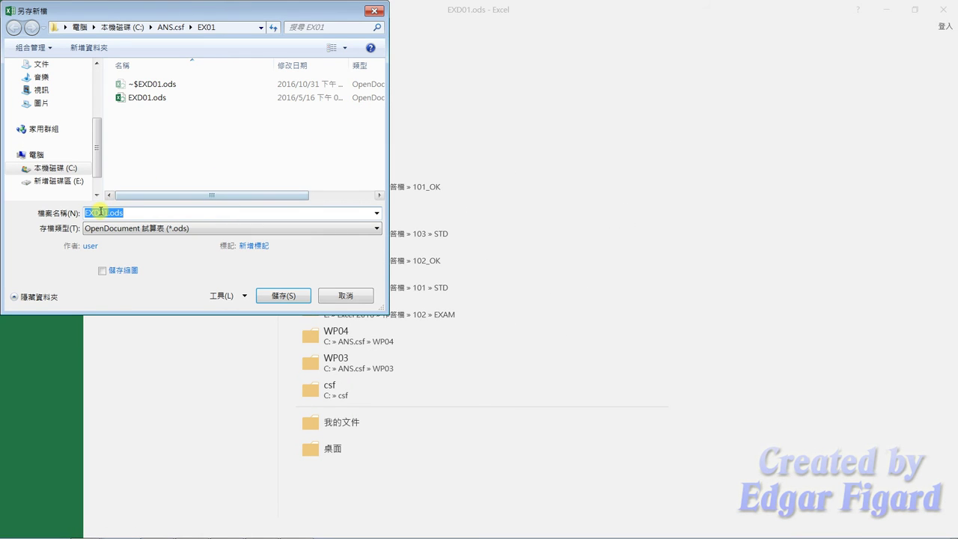
pyautogui.click(119, 228)
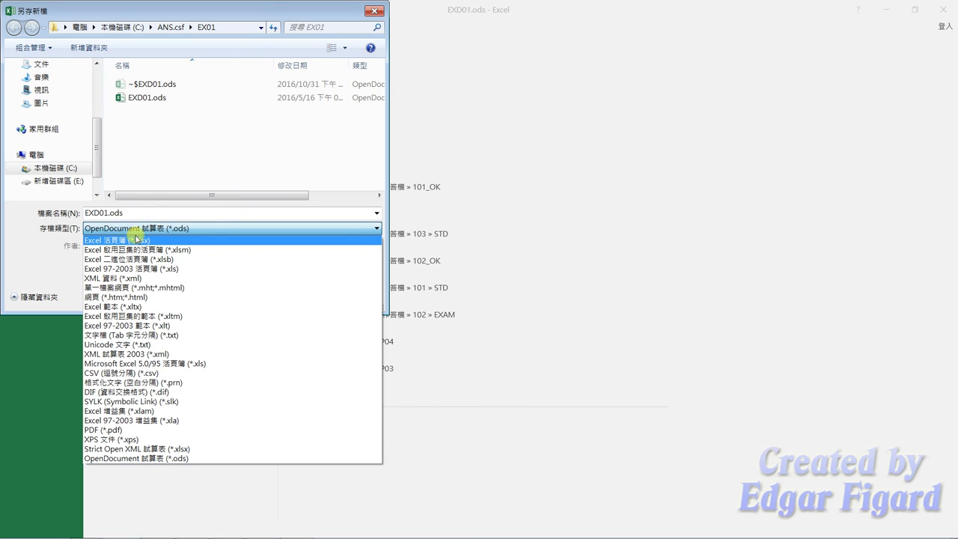
pyautogui.click(118, 239)
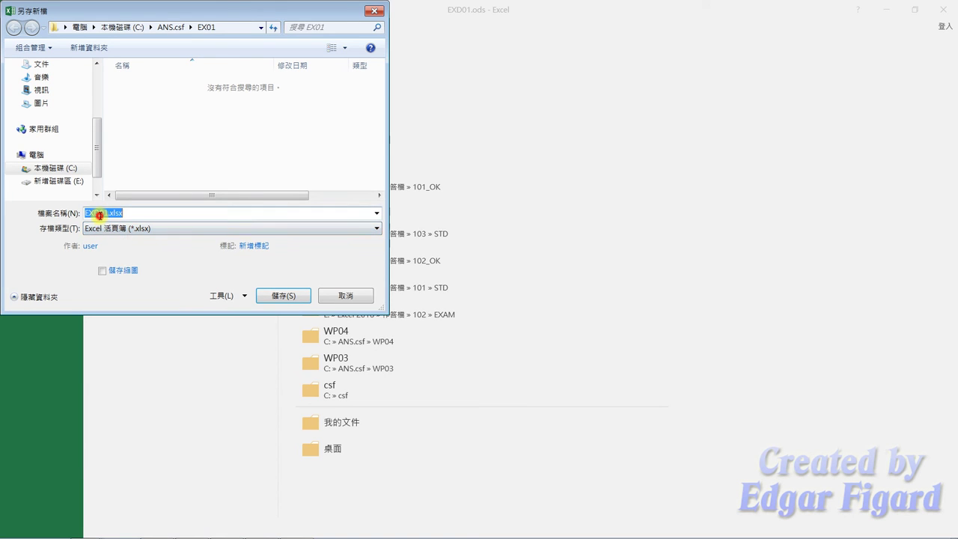
pyautogui.click(98, 213)
pyautogui.click(276, 294)
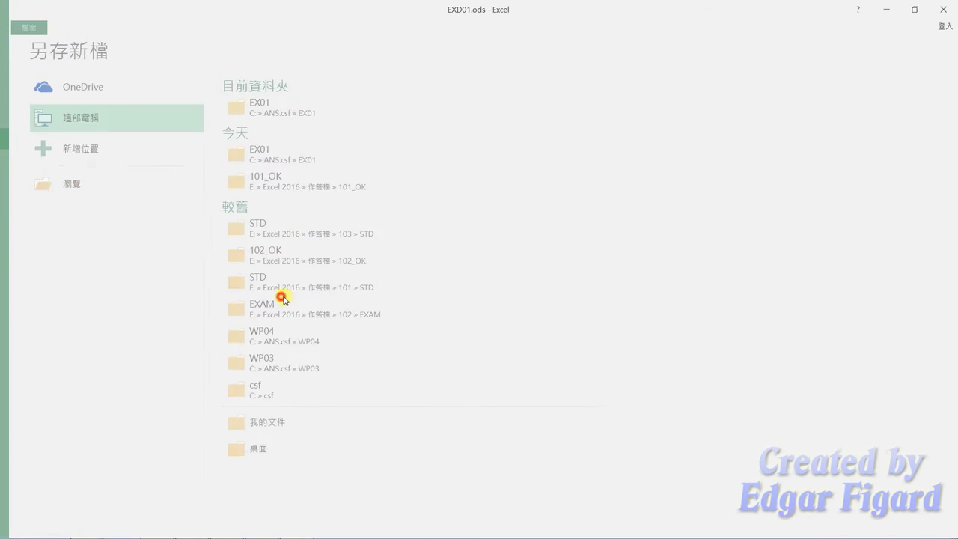
# - Close Excel and start grading question 101 in the TQC grader
pyautogui.click(941, 14)
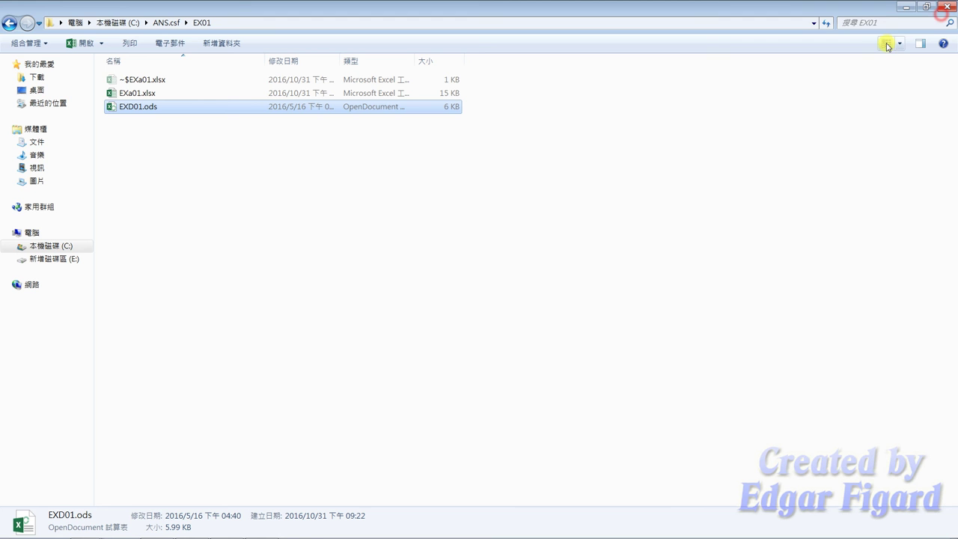
pyautogui.click(909, 8)
pyautogui.click(534, 91)
pyautogui.click(337, 396)
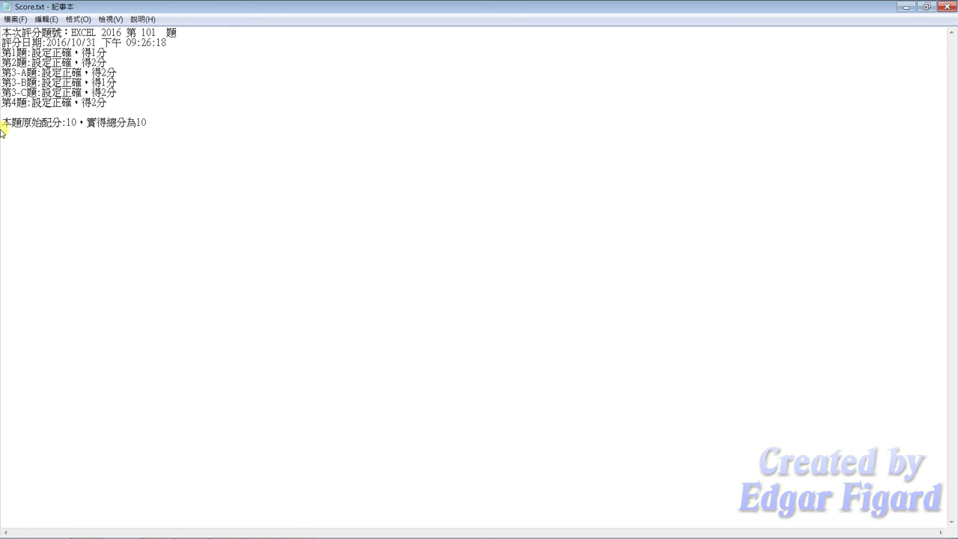
# - Select the final line of Score.txt showing the total score of 10
pyautogui.click(5, 122)
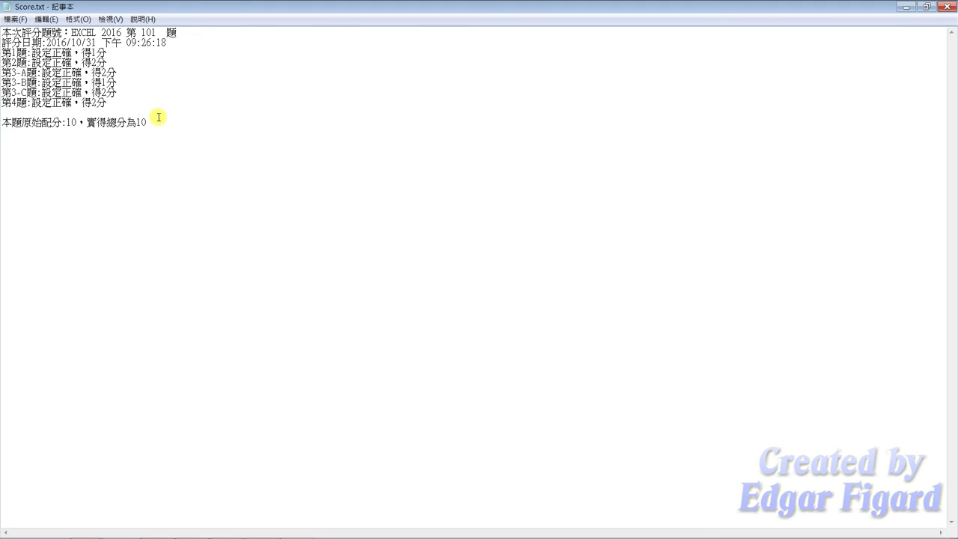